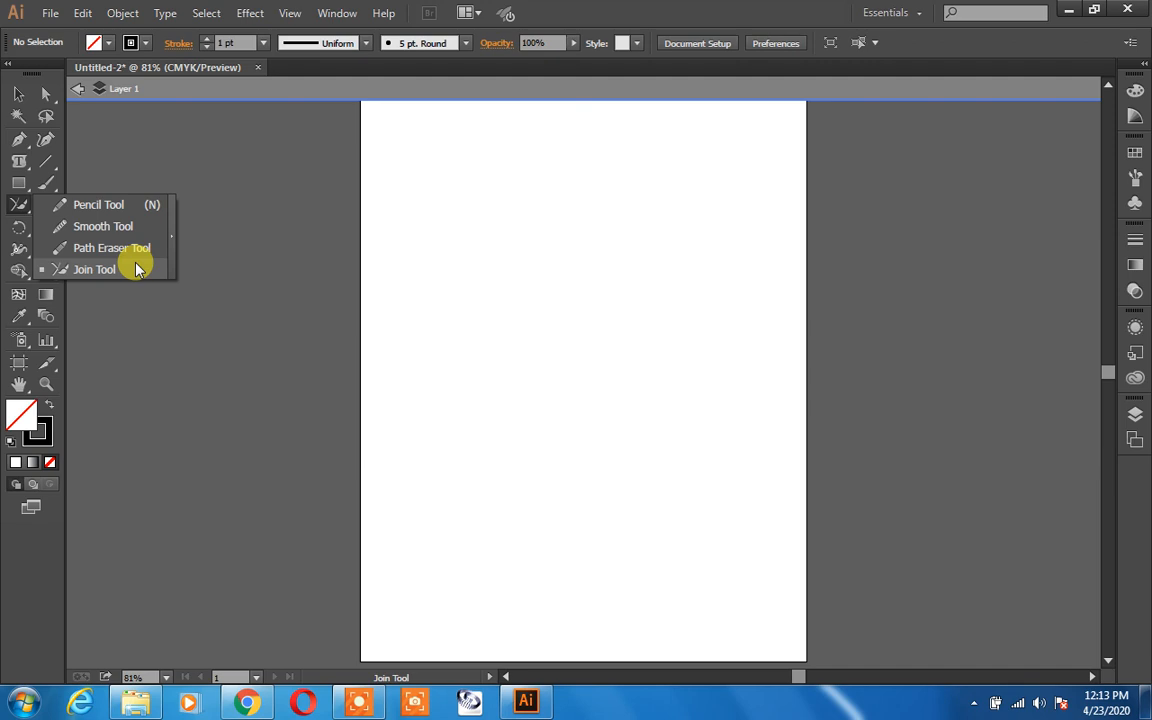
Step: Draw a closed oval with the Pencil tool in the upper middle of the page
click(118, 205)
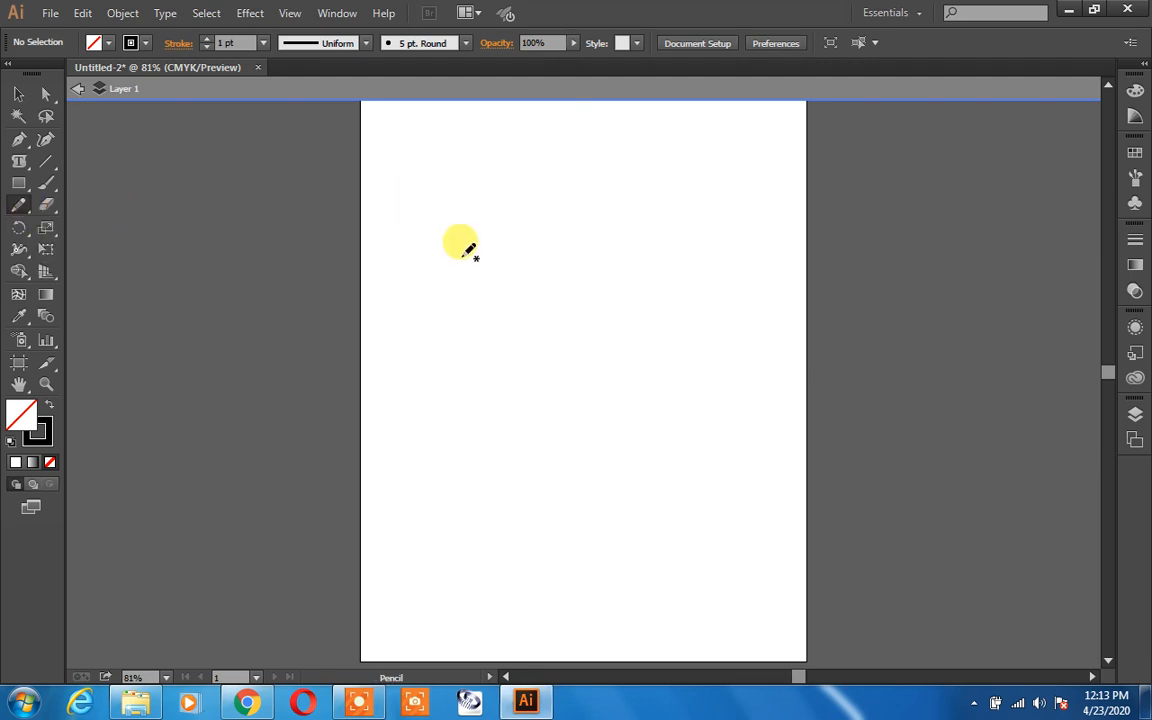
mouse_move(494, 307)
mouse_down()
mouse_move(526, 271)
mouse_move(594, 247)
mouse_move(635, 301)
mouse_move(642, 399)
mouse_move(559, 464)
mouse_move(490, 445)
mouse_move(458, 377)
mouse_move(450, 285)
mouse_move(488, 193)
mouse_up()
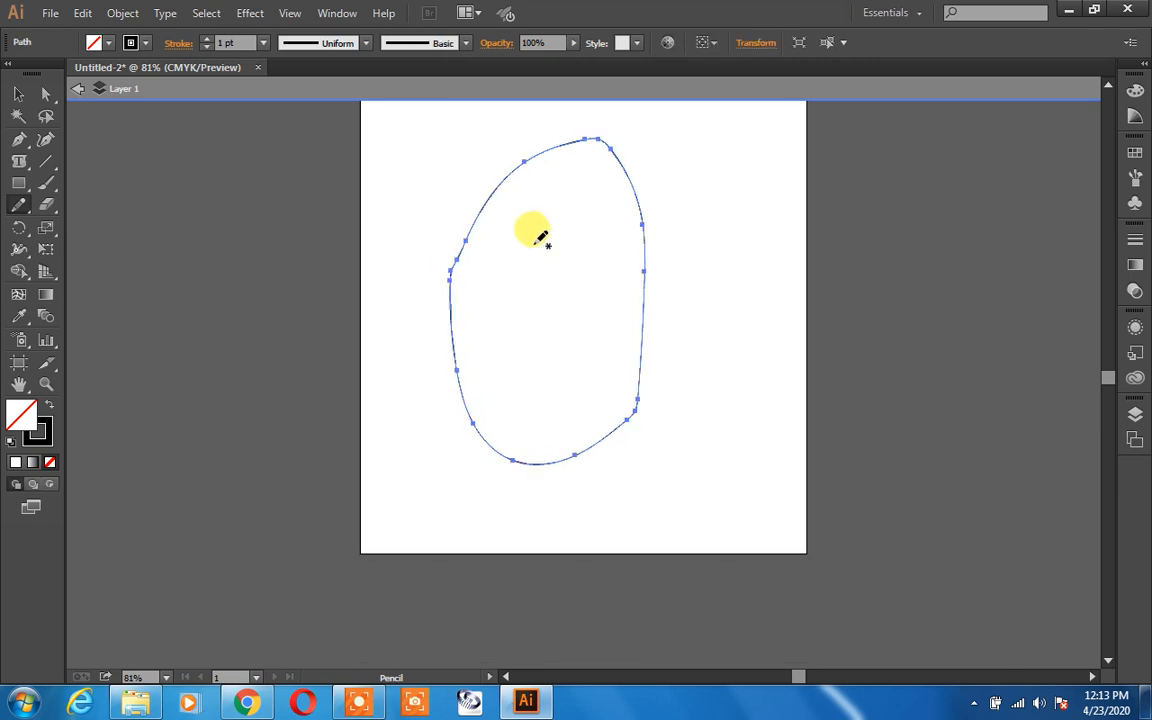
Step: Replace the oval with a freehand loop whose two ends overlap without meeting near its upper left
key(Delete)
mouse_move(519, 259)
mouse_down()
mouse_move(627, 404)
mouse_move(501, 419)
mouse_move(490, 322)
mouse_up()
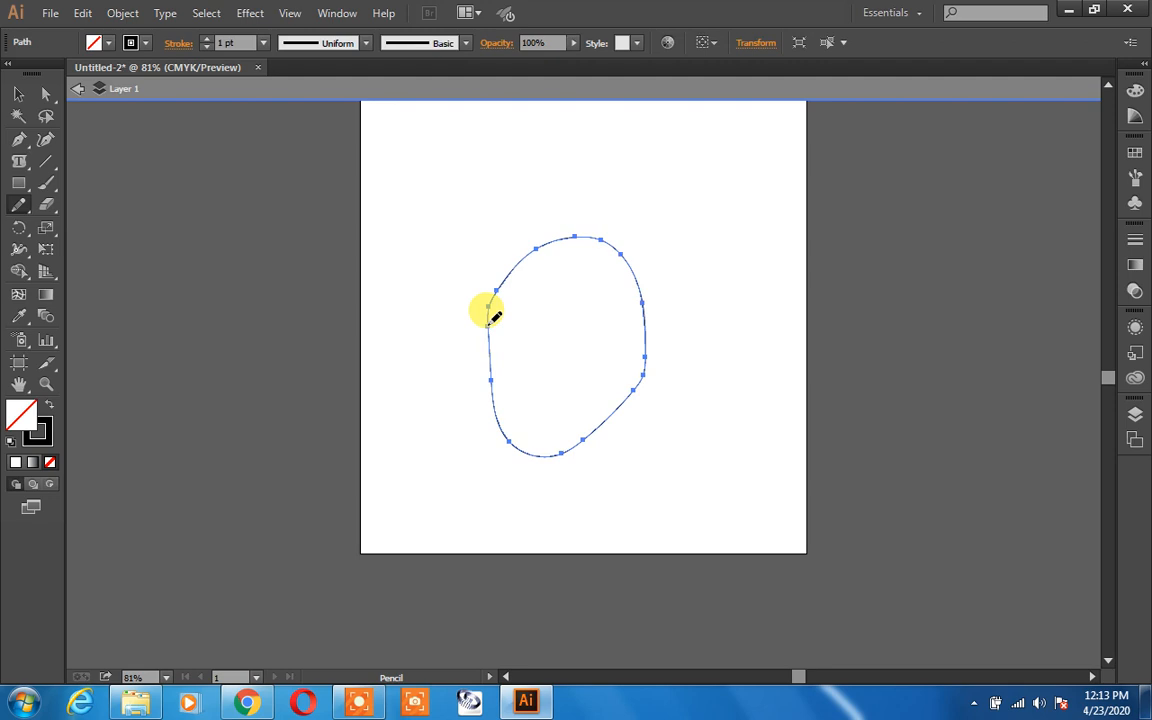
key(ctrl+z)
mouse_move(510, 322)
mouse_down()
mouse_move(593, 243)
mouse_move(624, 251)
mouse_move(643, 288)
mouse_move(614, 402)
mouse_move(517, 473)
mouse_move(471, 476)
mouse_move(455, 430)
mouse_move(466, 336)
mouse_move(516, 322)
mouse_up()
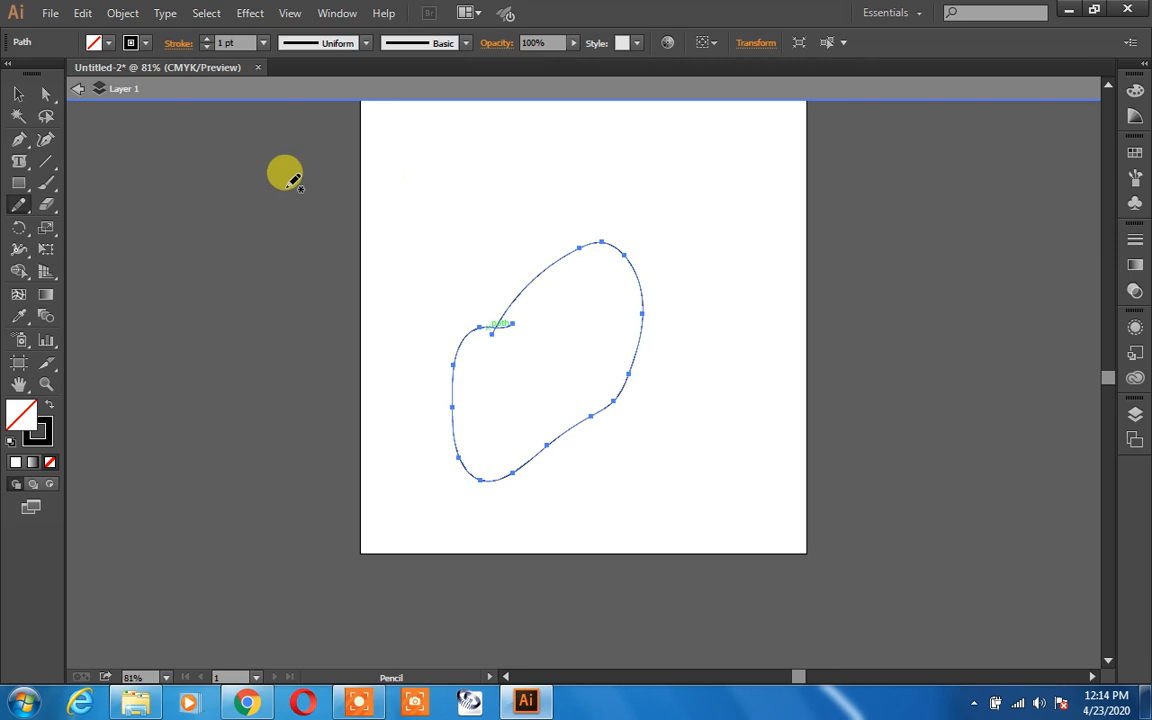
Step: Join the loop's two open ends into one closed path with the Join tool
click(21, 98)
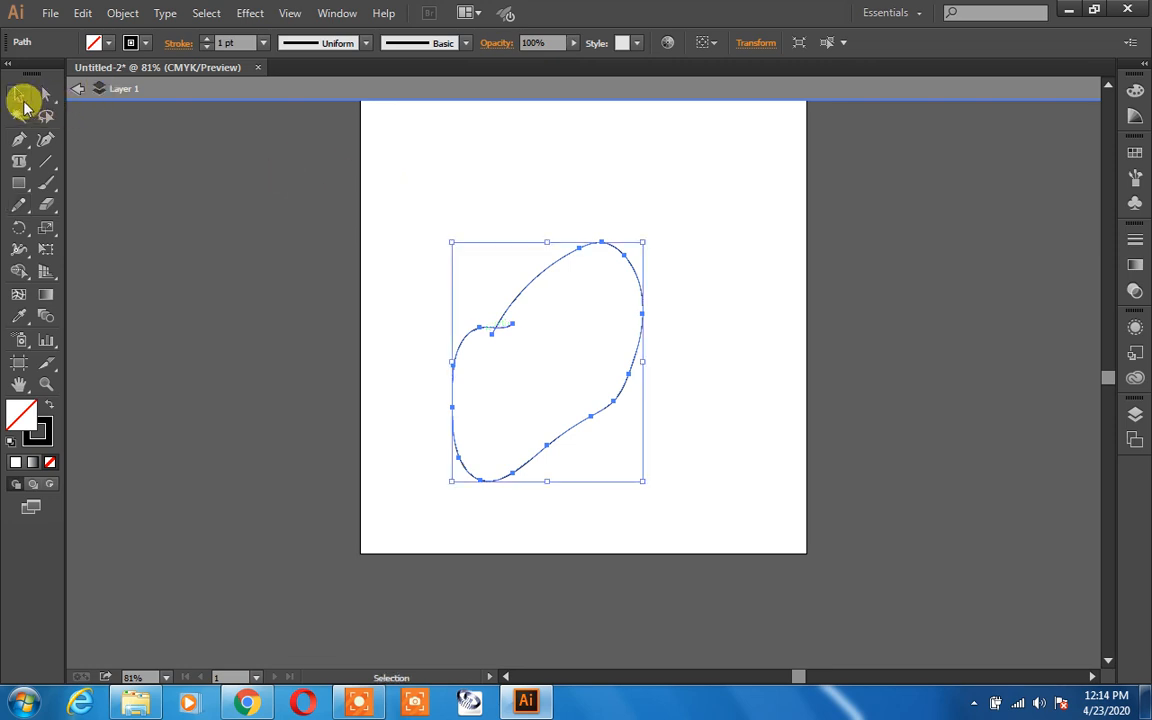
click(302, 164)
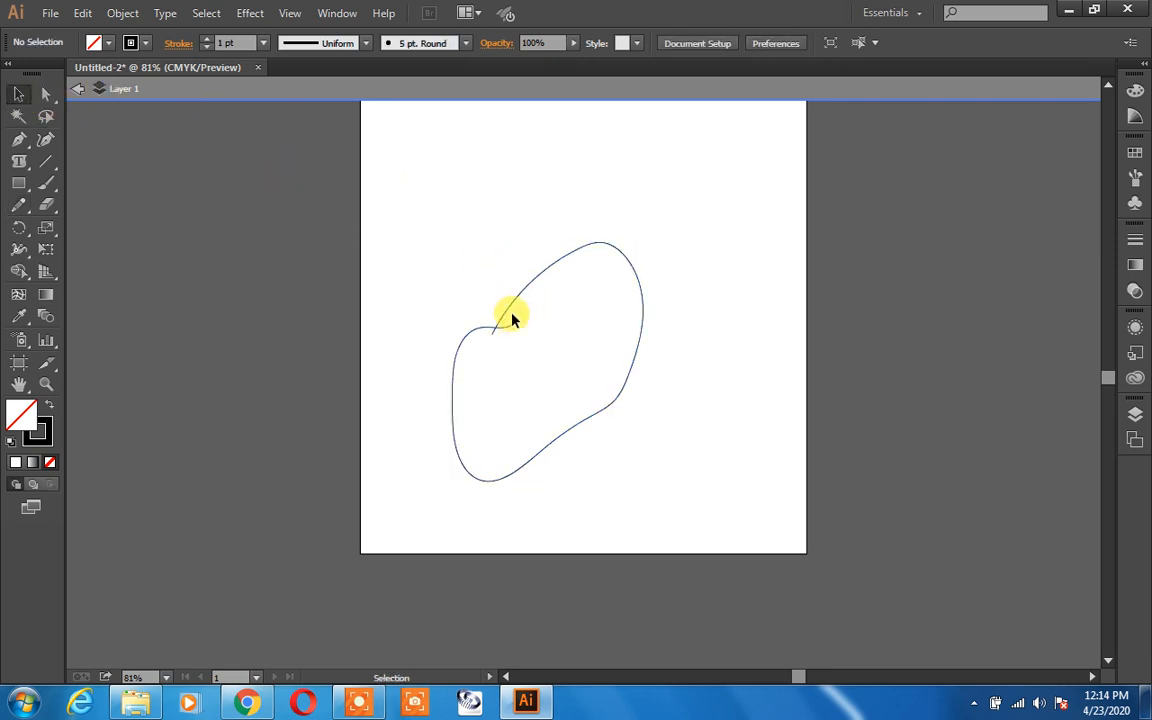
click(509, 314)
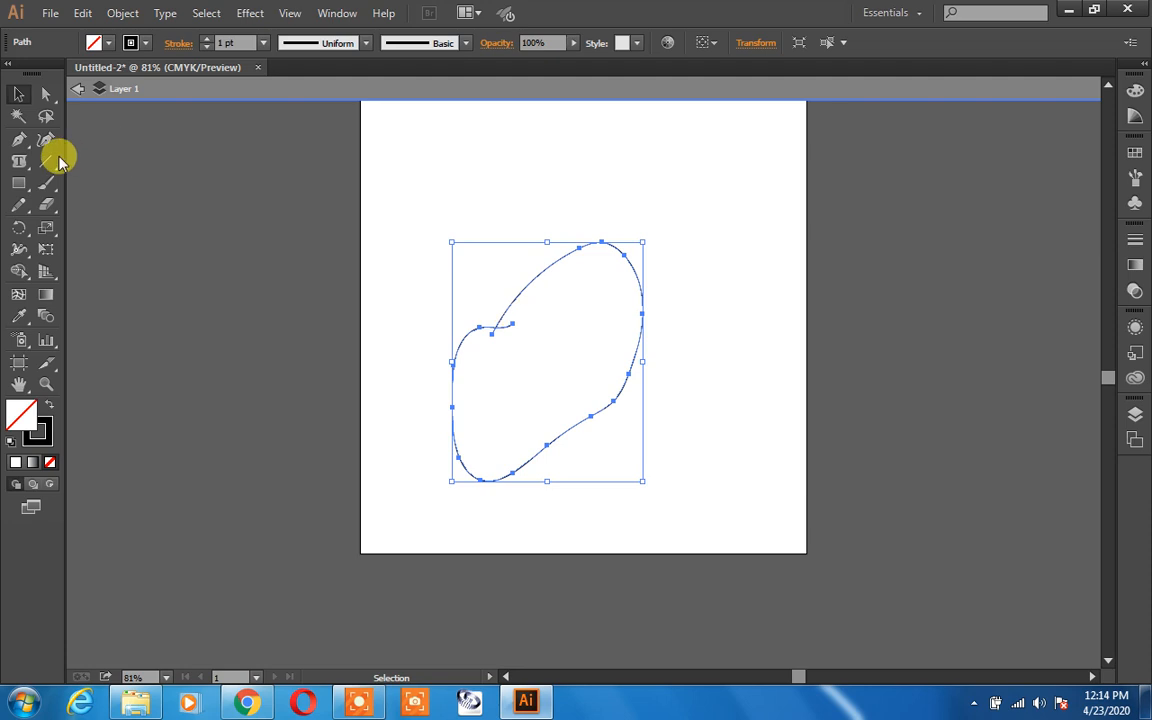
click(22, 226)
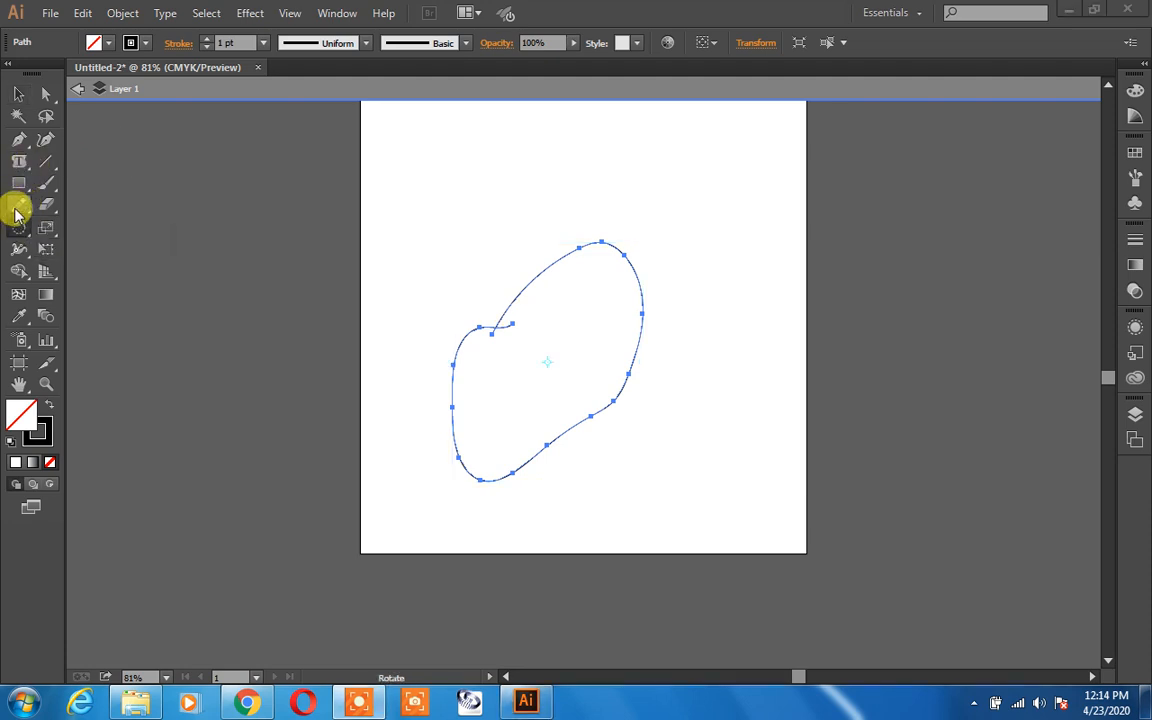
click(18, 204)
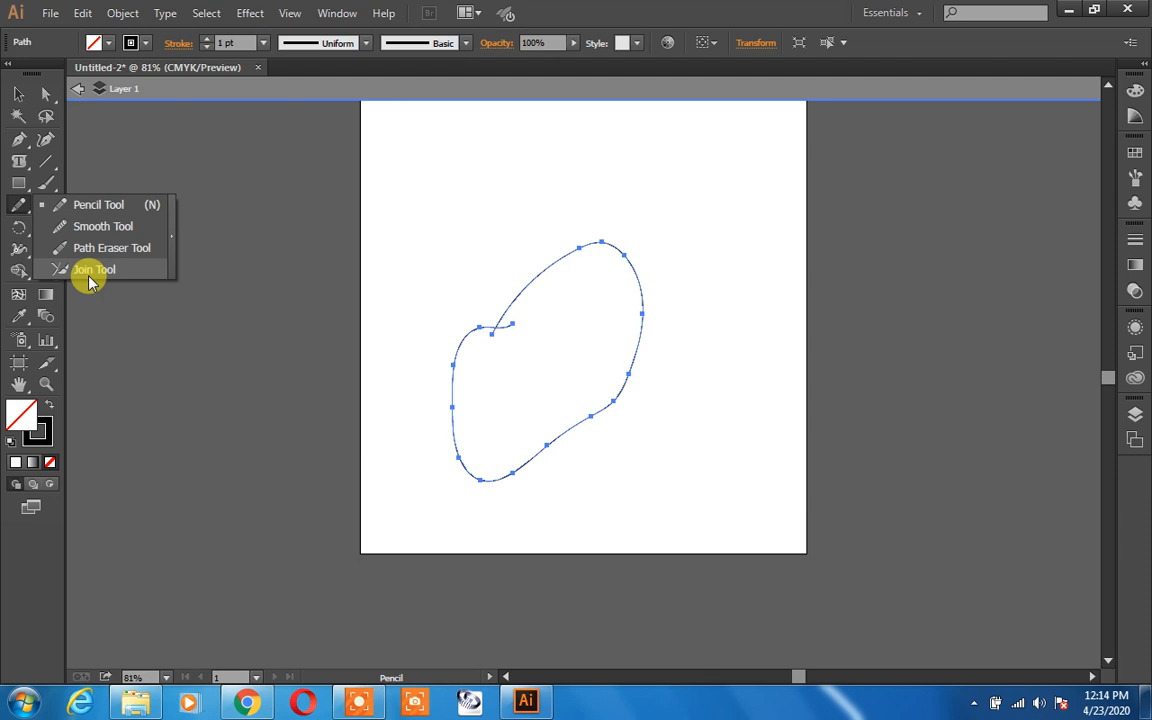
click(90, 271)
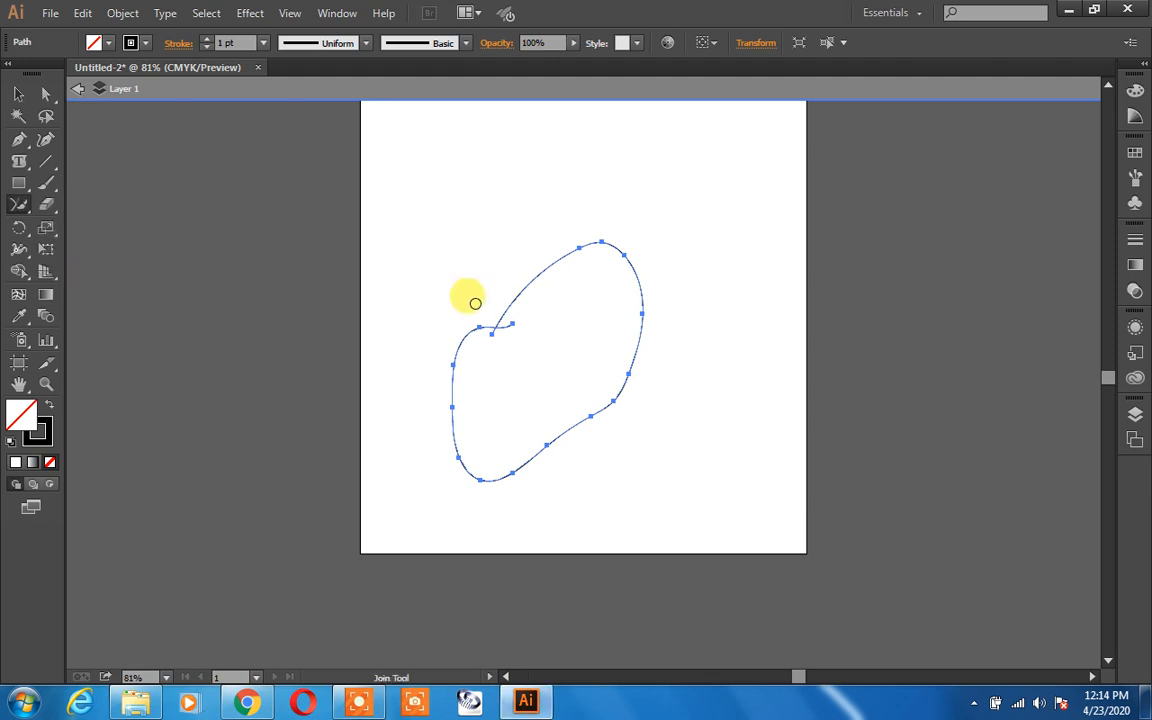
drag(513, 323, 490, 336)
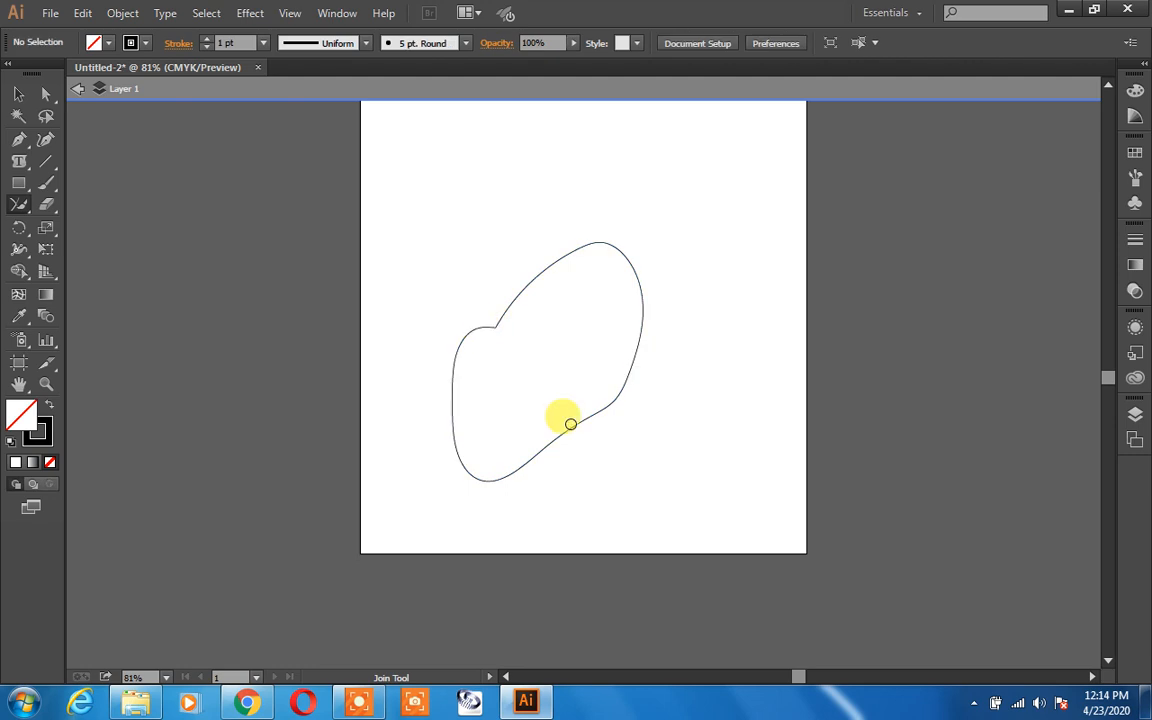
Step: Fill the closed shape with red D81212
click(19, 93)
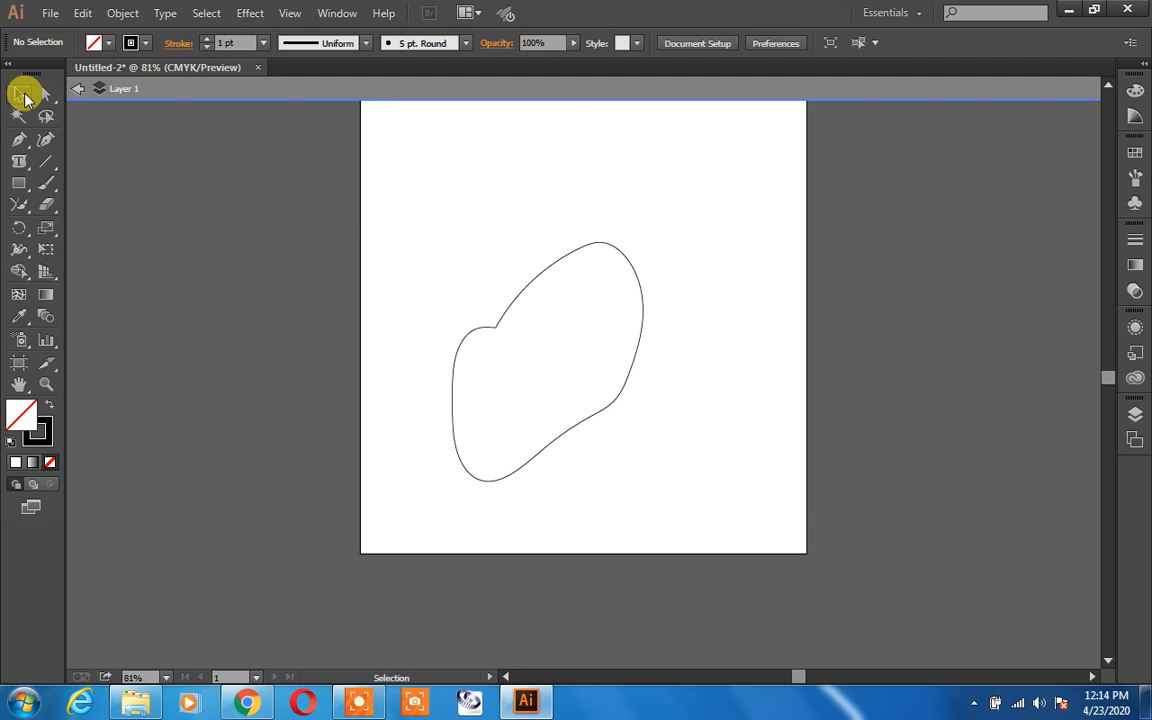
click(633, 373)
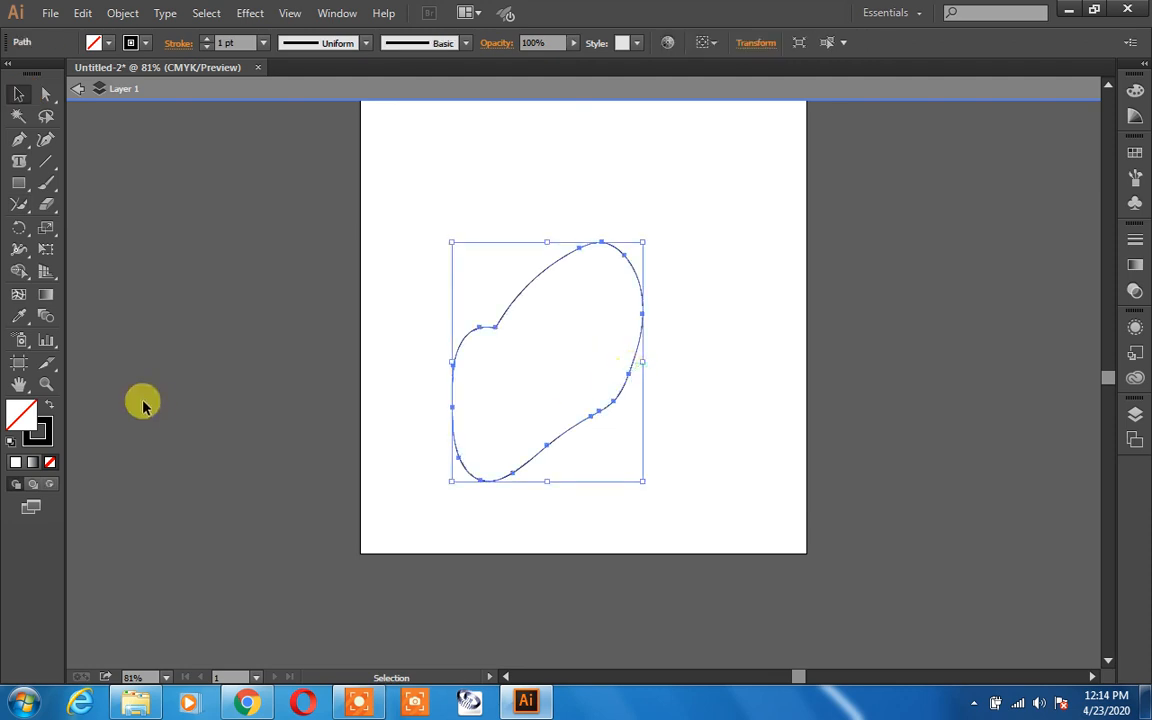
double_click(27, 414)
click(552, 261)
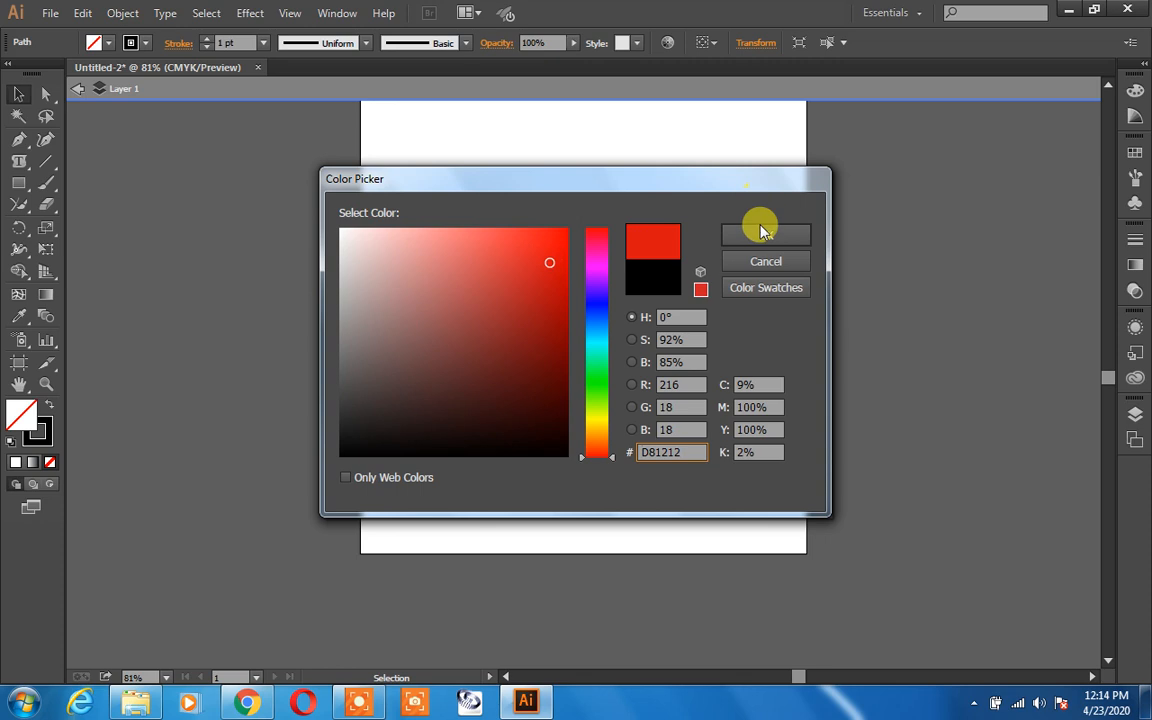
click(764, 234)
click(750, 280)
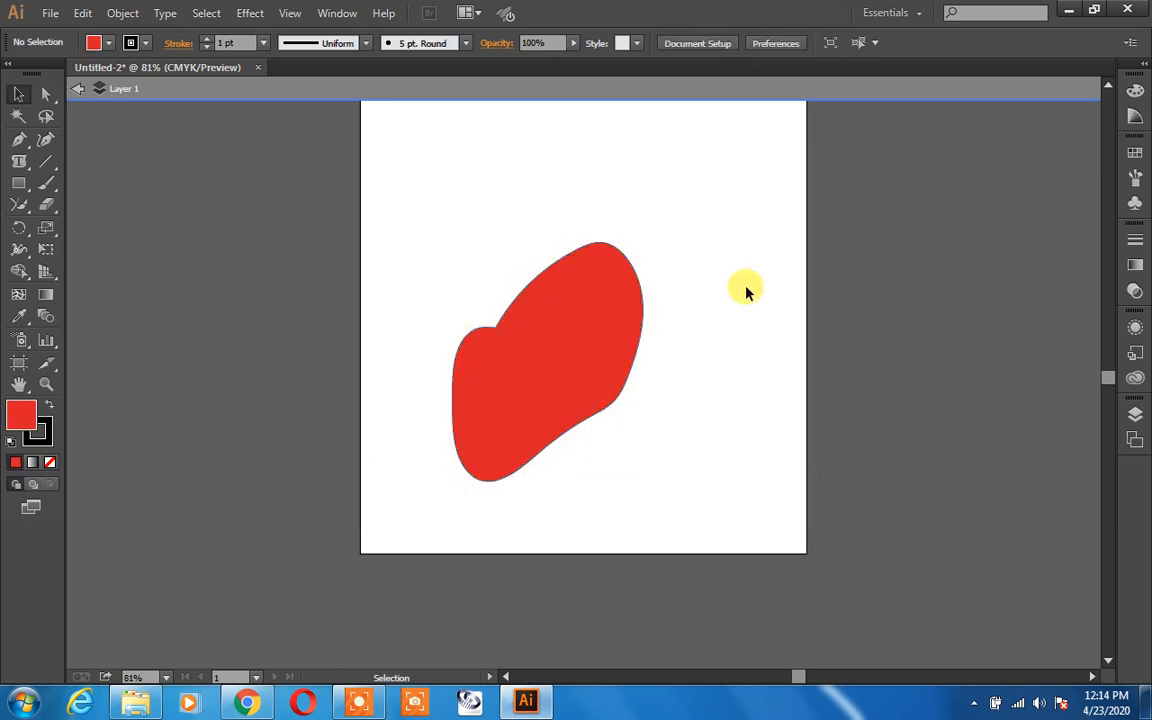
Step: Set the shape's stroke weight to 9 pt
click(516, 311)
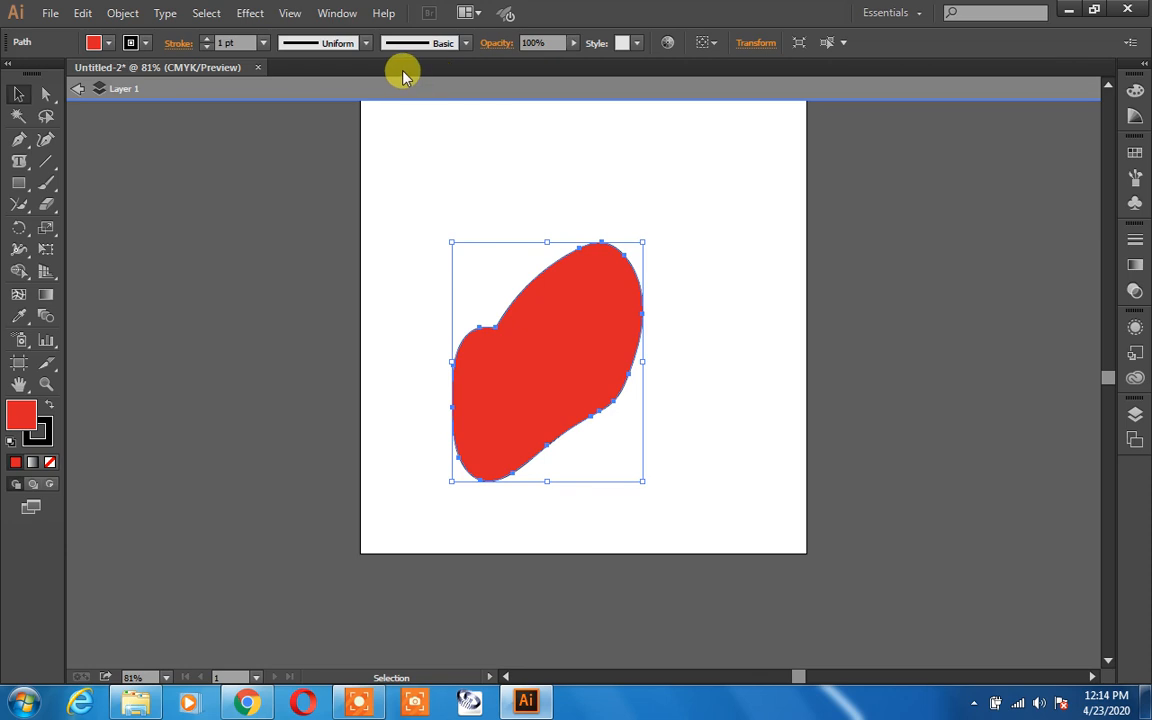
click(264, 43)
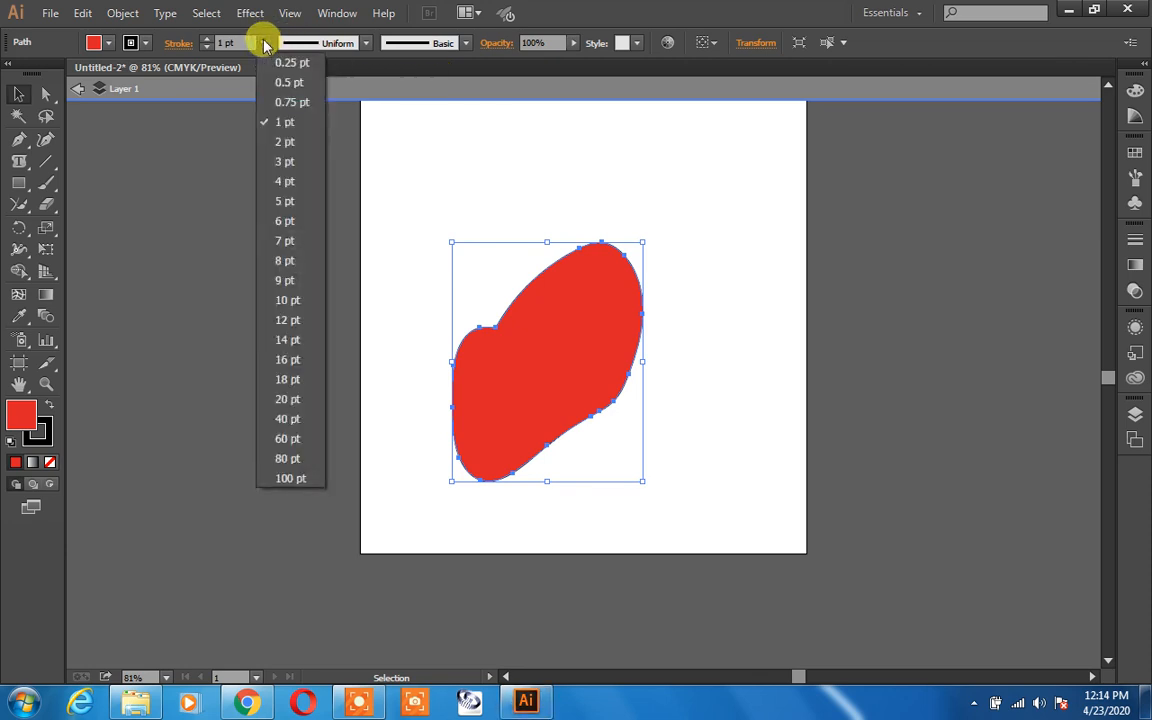
click(279, 280)
click(548, 272)
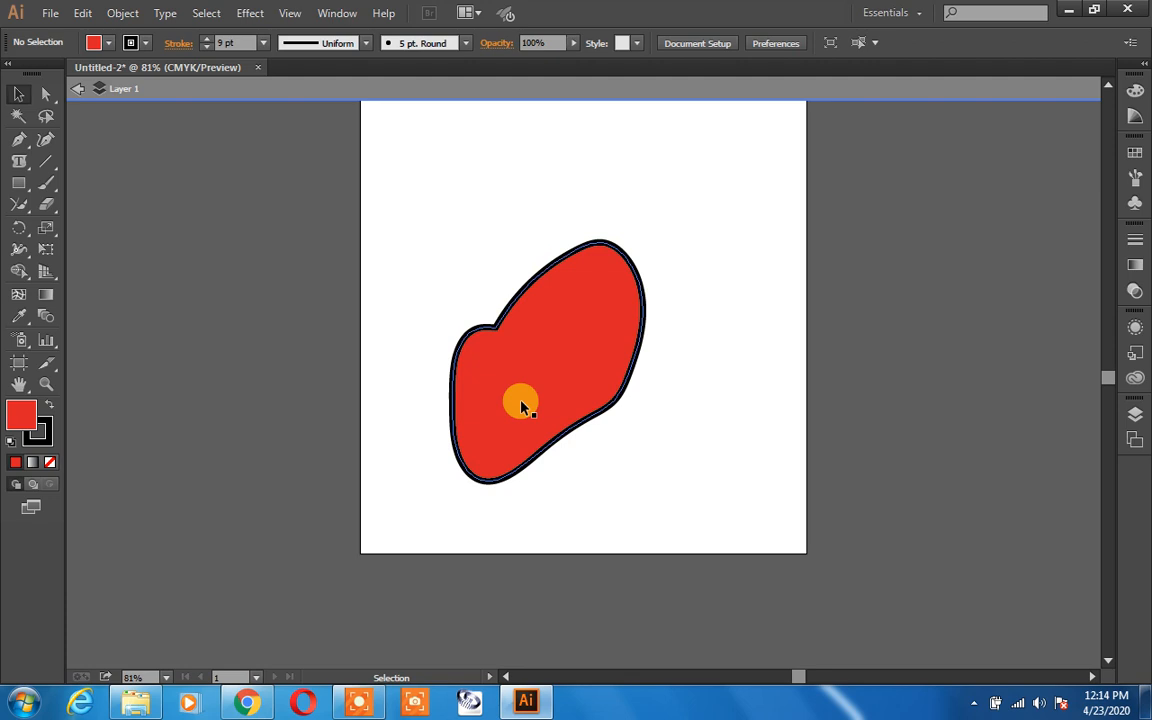
Step: Try to smooth the notch on the shape's upper-left edge with the Smooth tool
scroll(520, 405, up, 2)
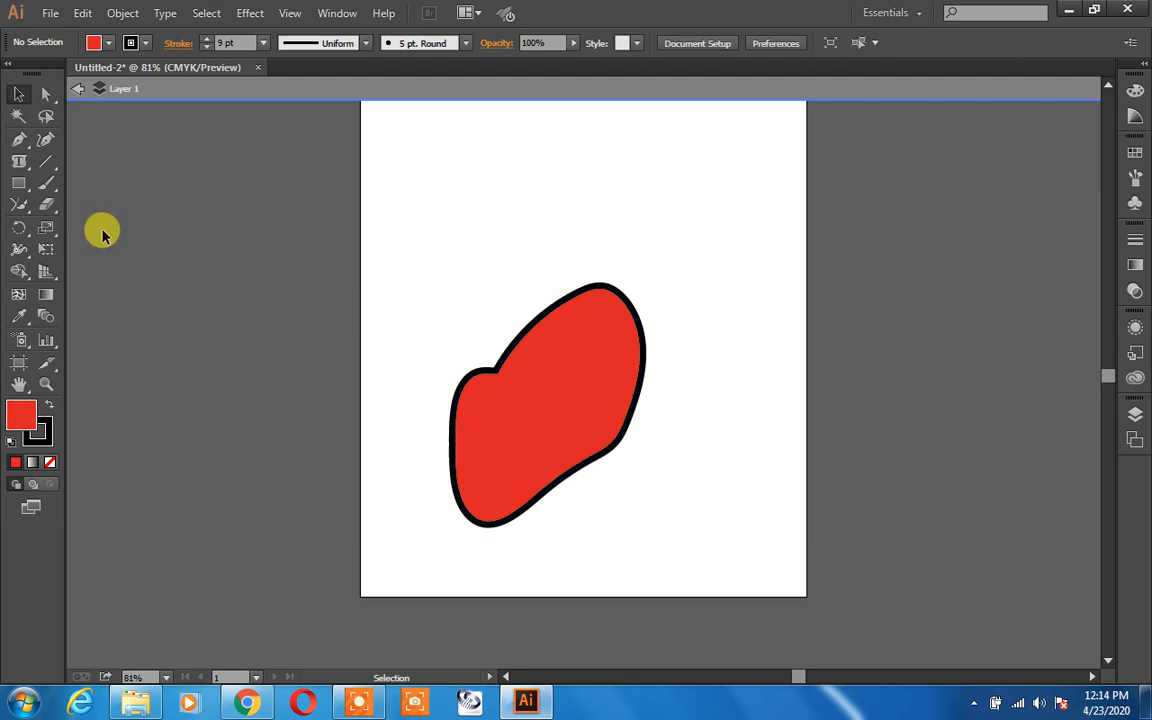
click(21, 166)
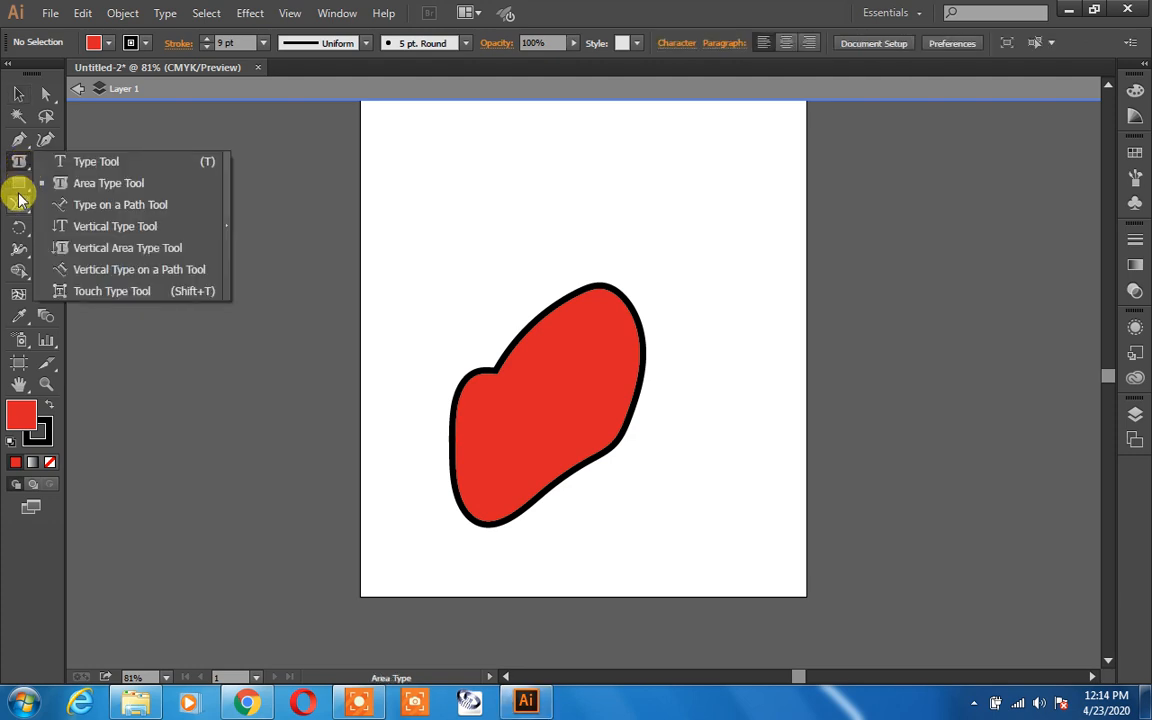
click(21, 206)
click(21, 208)
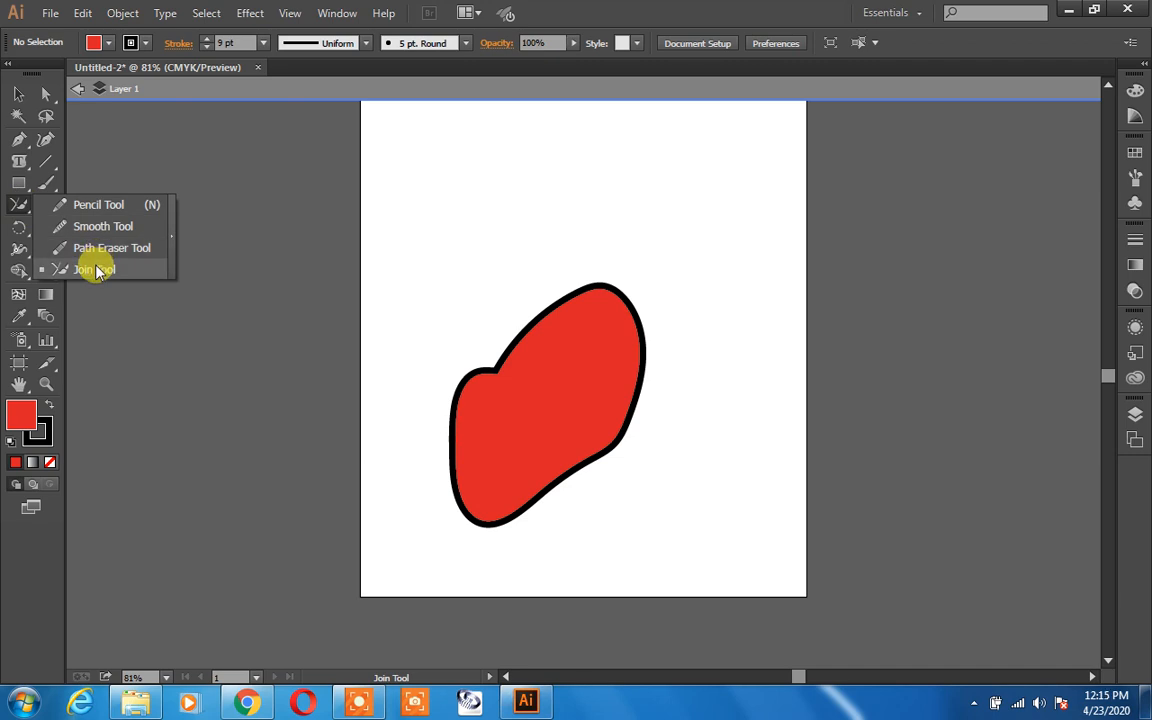
click(112, 230)
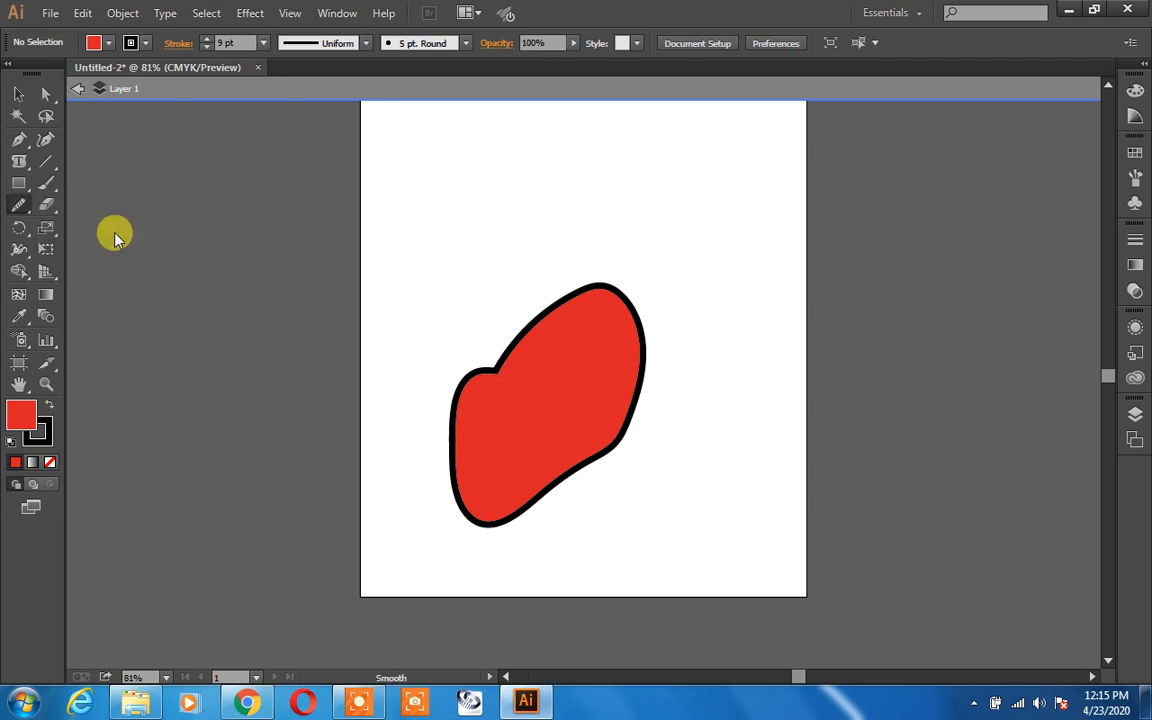
drag(498, 362, 485, 383)
drag(491, 352, 468, 386)
Step: Select the shape and smooth its upper-left notch and top edge with the Smooth tool
click(18, 94)
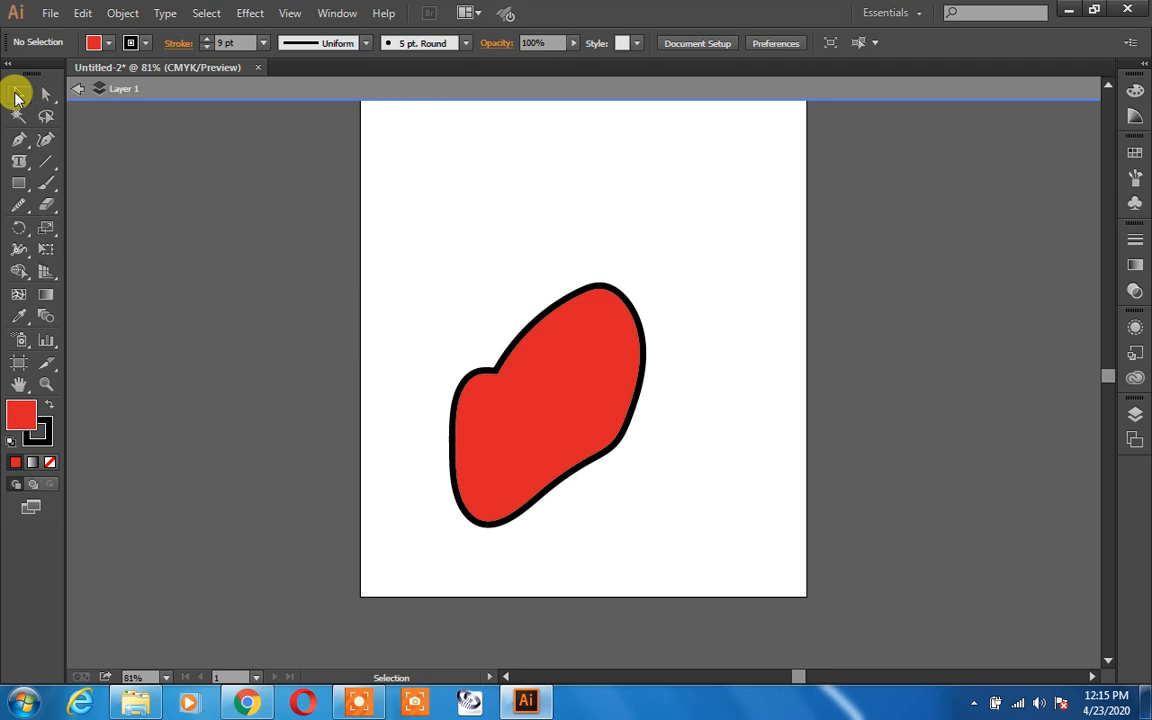
click(536, 423)
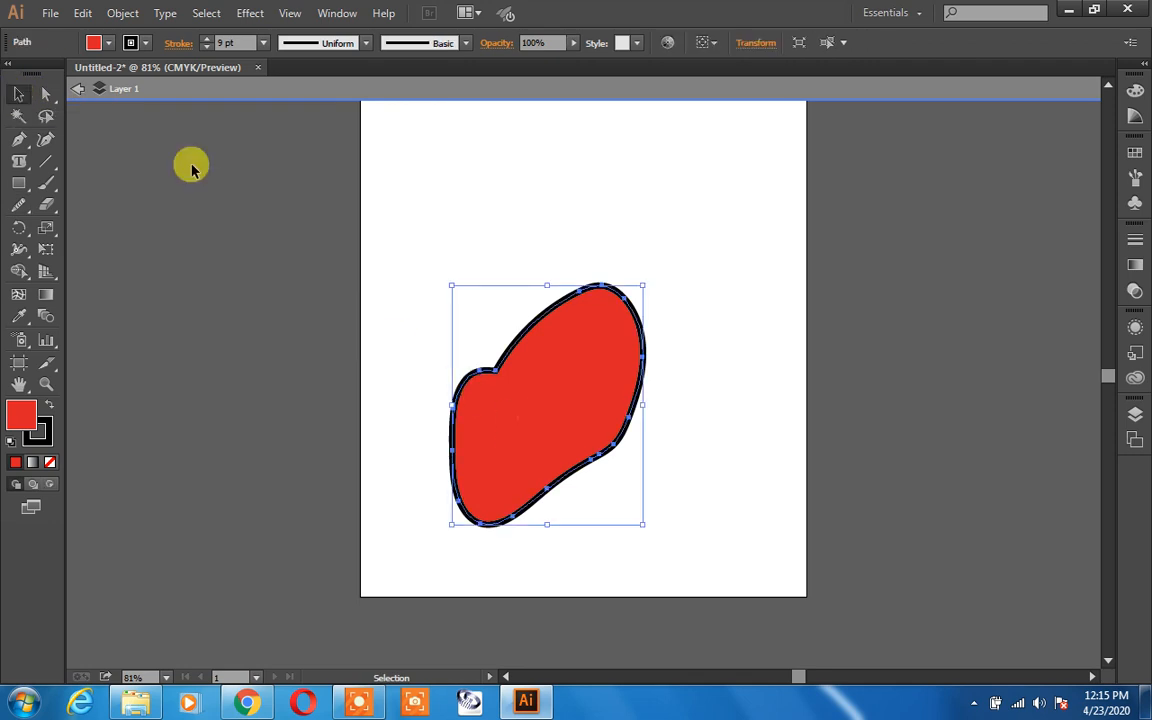
click(20, 212)
click(91, 232)
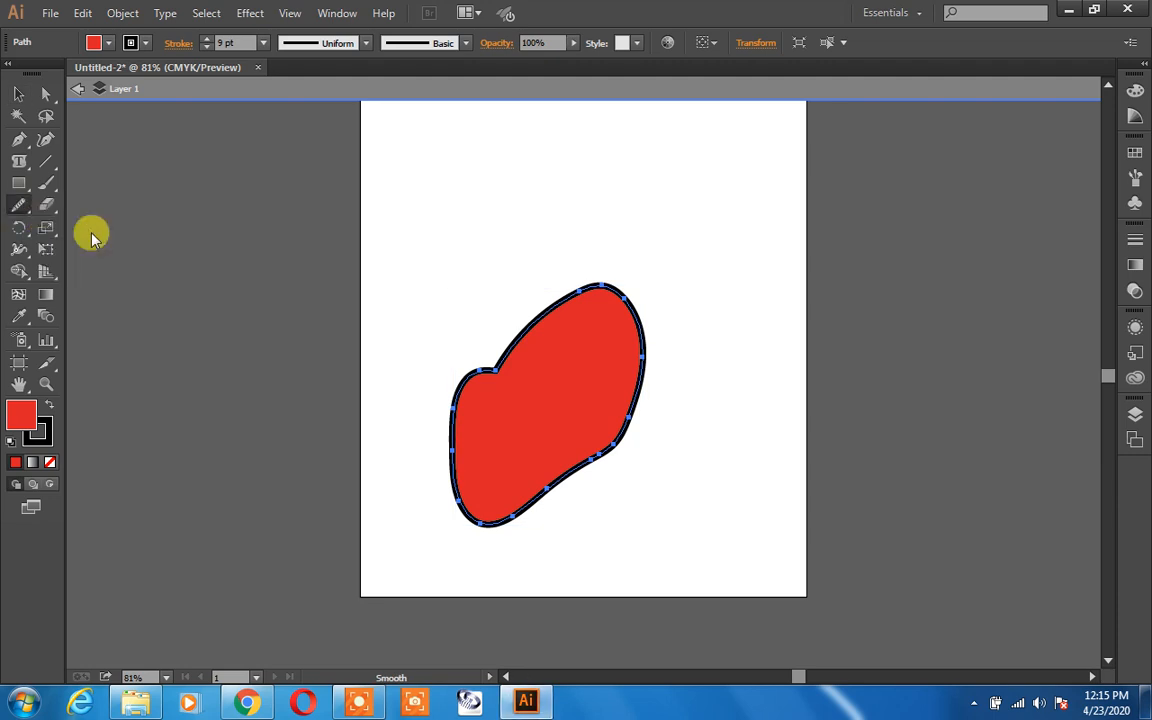
key(ctrl+plus)
key(ctrl+plus)
key(ctrl+plus)
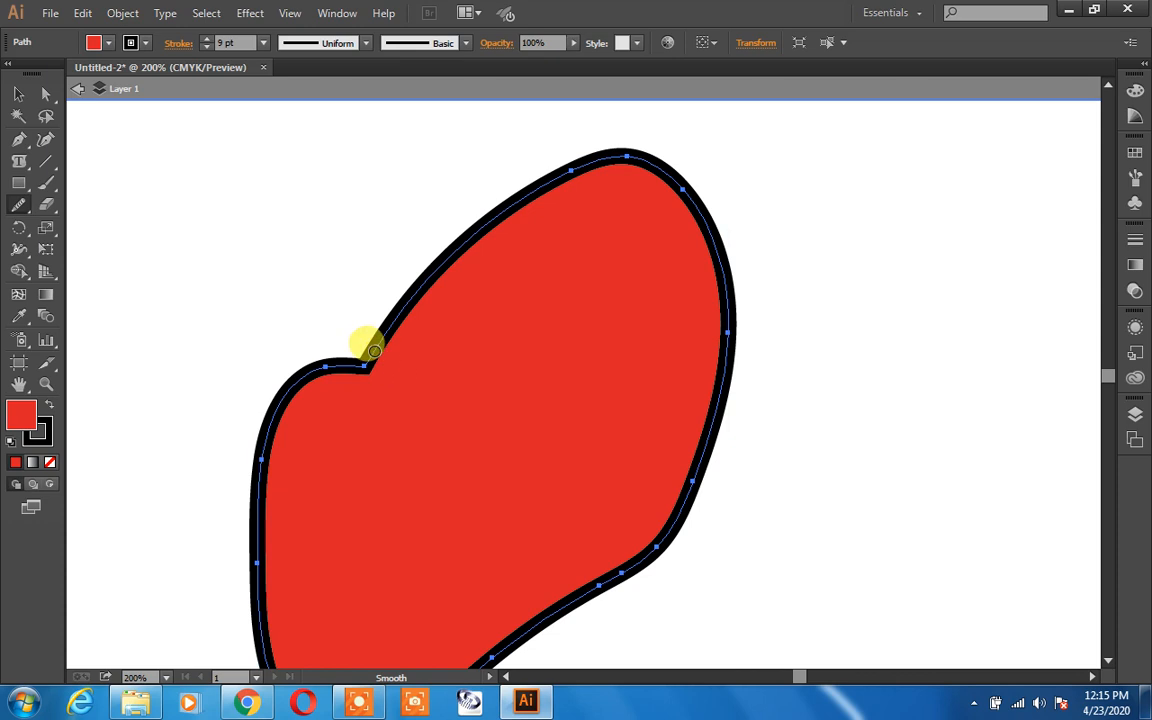
mouse_move(334, 360)
mouse_down()
mouse_move(342, 369)
mouse_move(401, 319)
mouse_up()
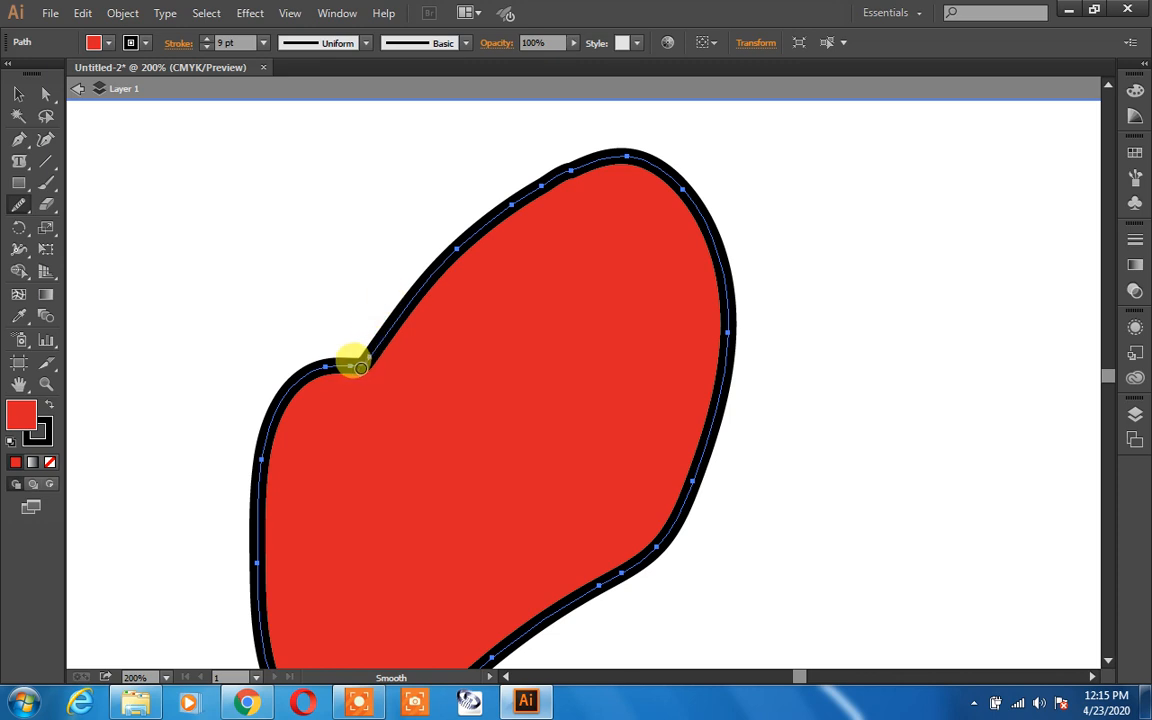
mouse_move(366, 353)
mouse_down()
mouse_move(399, 318)
mouse_move(368, 357)
mouse_move(344, 352)
mouse_move(361, 365)
mouse_move(328, 371)
mouse_move(361, 365)
mouse_move(355, 325)
mouse_move(367, 356)
mouse_move(444, 264)
mouse_move(380, 360)
mouse_move(323, 368)
mouse_move(326, 357)
mouse_move(364, 358)
mouse_move(403, 320)
mouse_move(435, 256)
mouse_move(376, 351)
mouse_move(369, 357)
mouse_move(387, 317)
mouse_move(447, 244)
mouse_move(362, 367)
mouse_move(458, 232)
mouse_move(381, 357)
mouse_move(404, 272)
mouse_move(543, 251)
mouse_move(549, 205)
mouse_move(602, 151)
mouse_move(643, 153)
mouse_move(630, 156)
mouse_move(672, 178)
mouse_up()
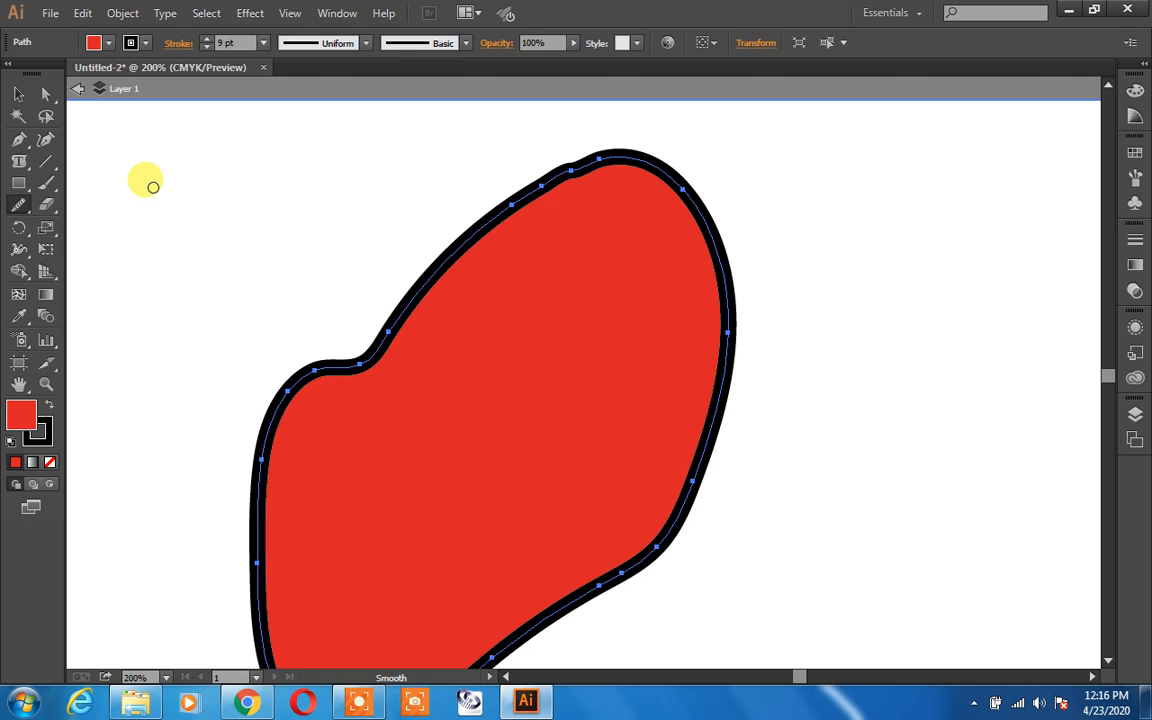
Step: Draw a small pointed triangular path with the Pencil tool near the upper left of the canvas
click(18, 206)
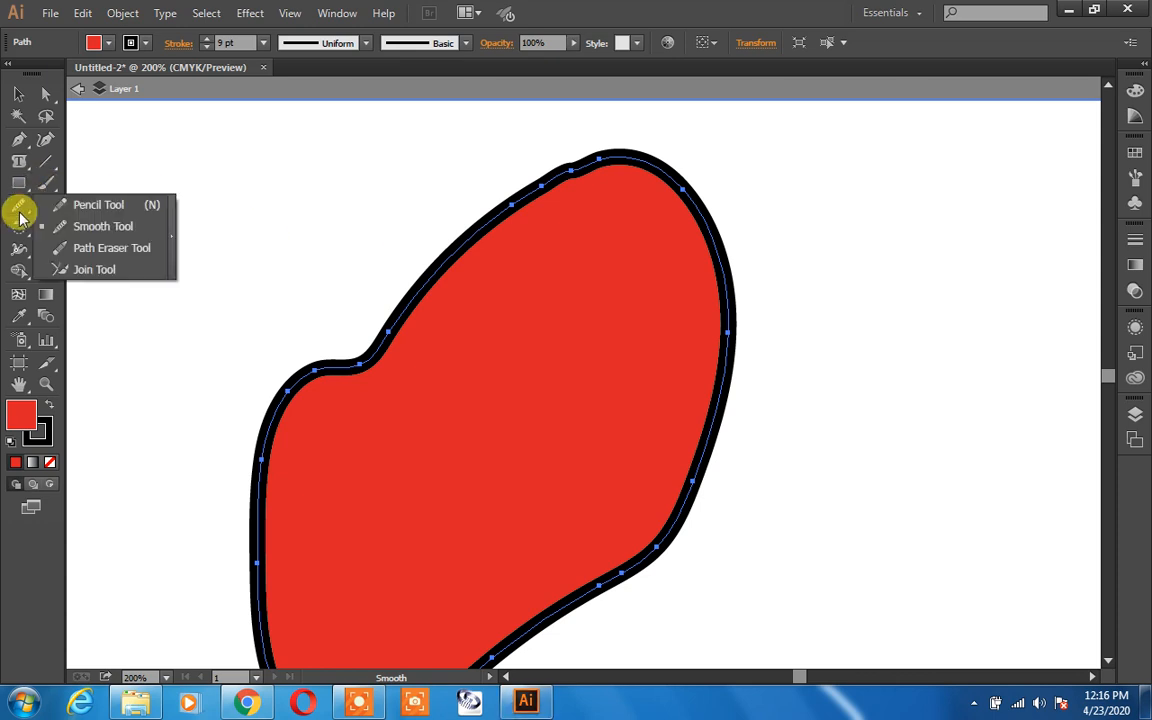
click(88, 206)
mouse_move(131, 276)
mouse_down()
mouse_move(154, 198)
mouse_move(168, 272)
mouse_move(131, 257)
mouse_move(133, 274)
mouse_up()
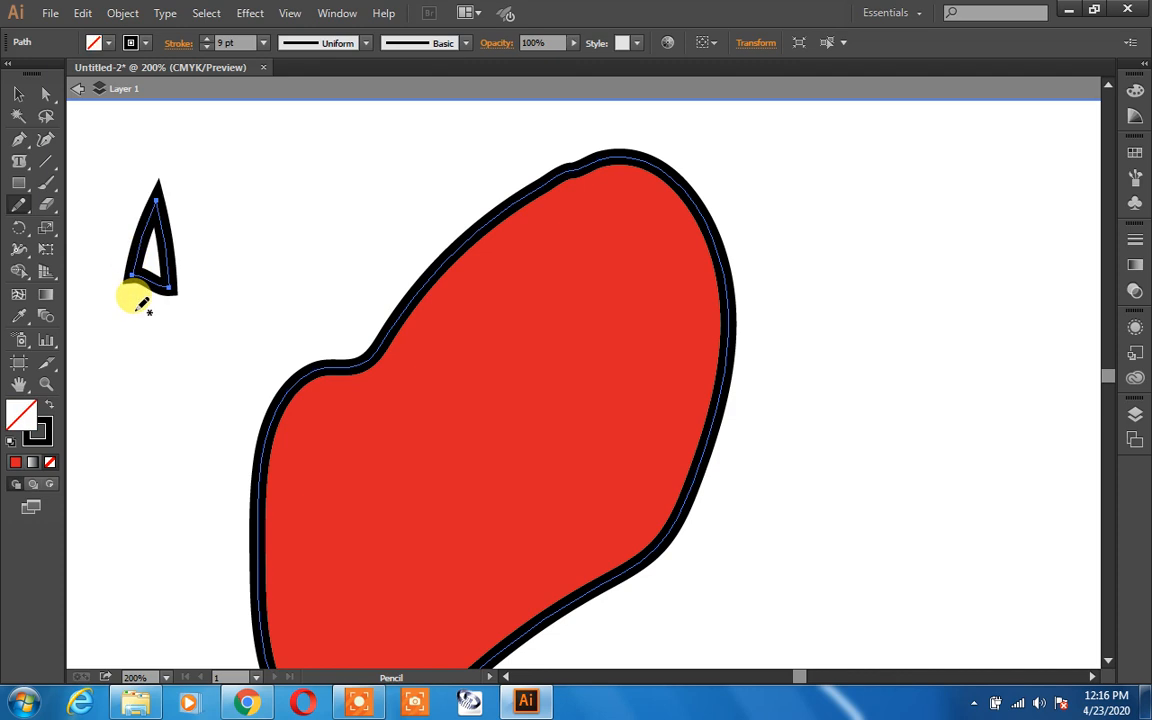
Step: Round off the small path's pointed tip with the Smooth tool
mouse_move(19, 208)
mouse_down()
mouse_move(100, 272)
mouse_move(102, 226)
mouse_up()
key(ctrl+plus)
key(ctrl+plus)
key(ctrl+plus)
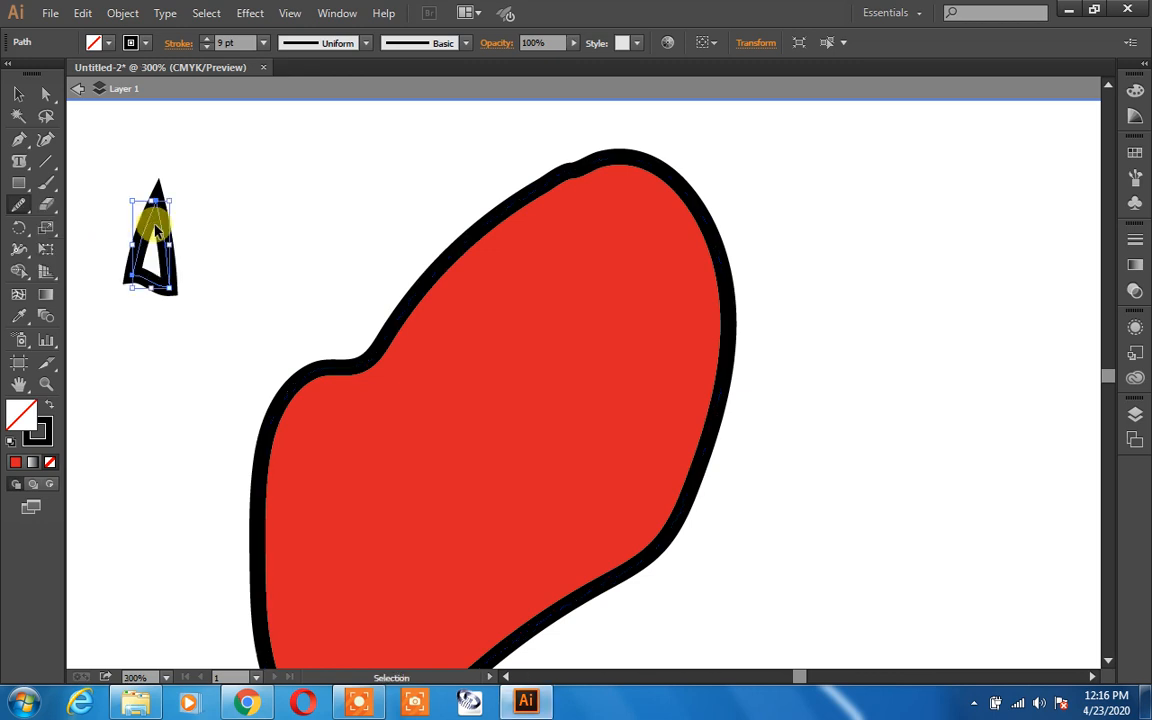
key(space)
drag(238, 297, 880, 716)
drag(424, 470, 784, 628)
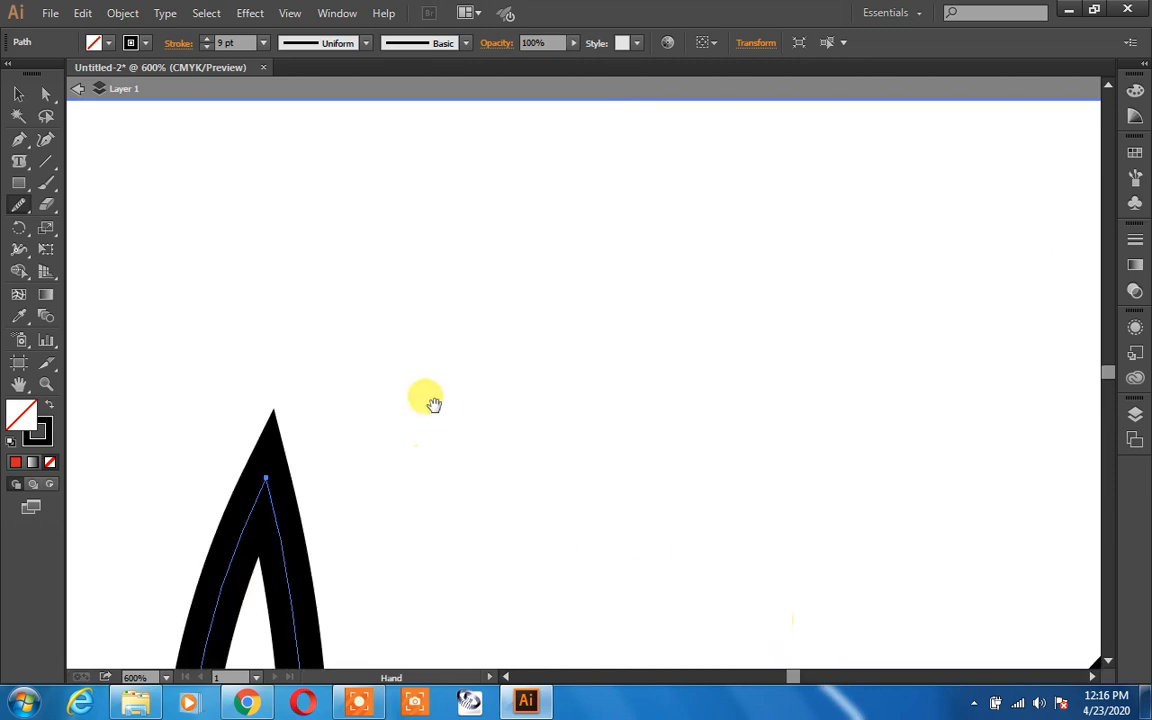
drag(266, 476, 264, 525)
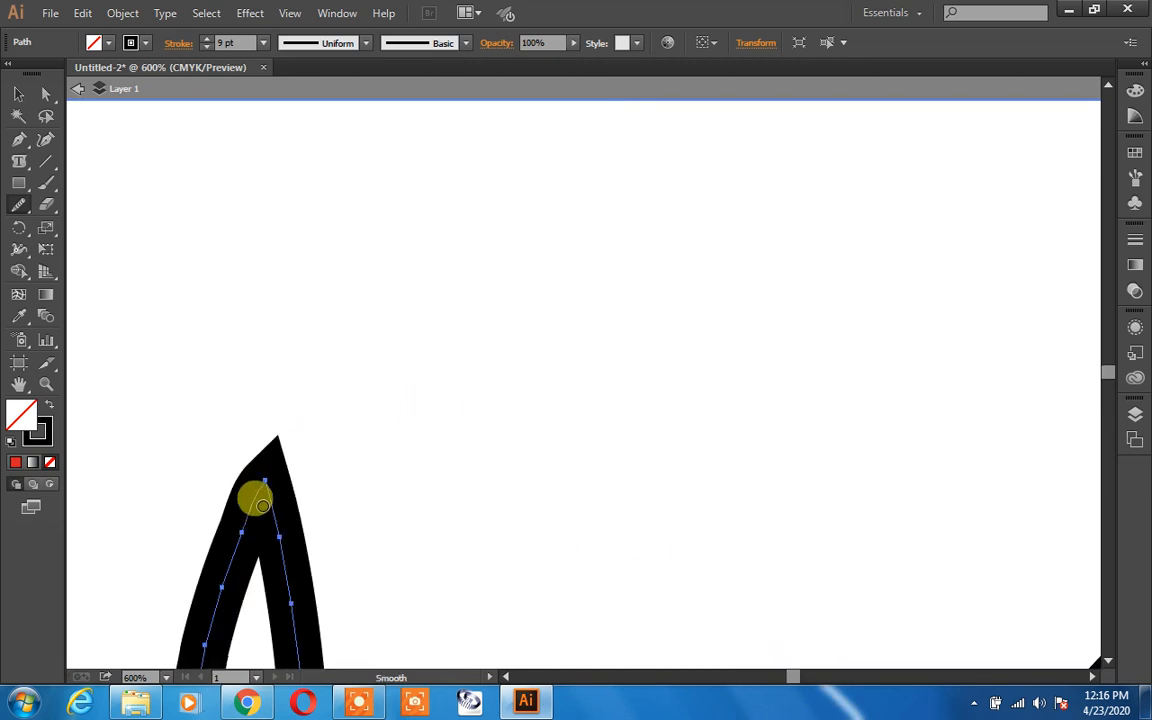
mouse_move(257, 465)
mouse_down()
mouse_move(227, 560)
mouse_move(328, 502)
mouse_move(257, 470)
mouse_move(264, 489)
mouse_up()
click(260, 489)
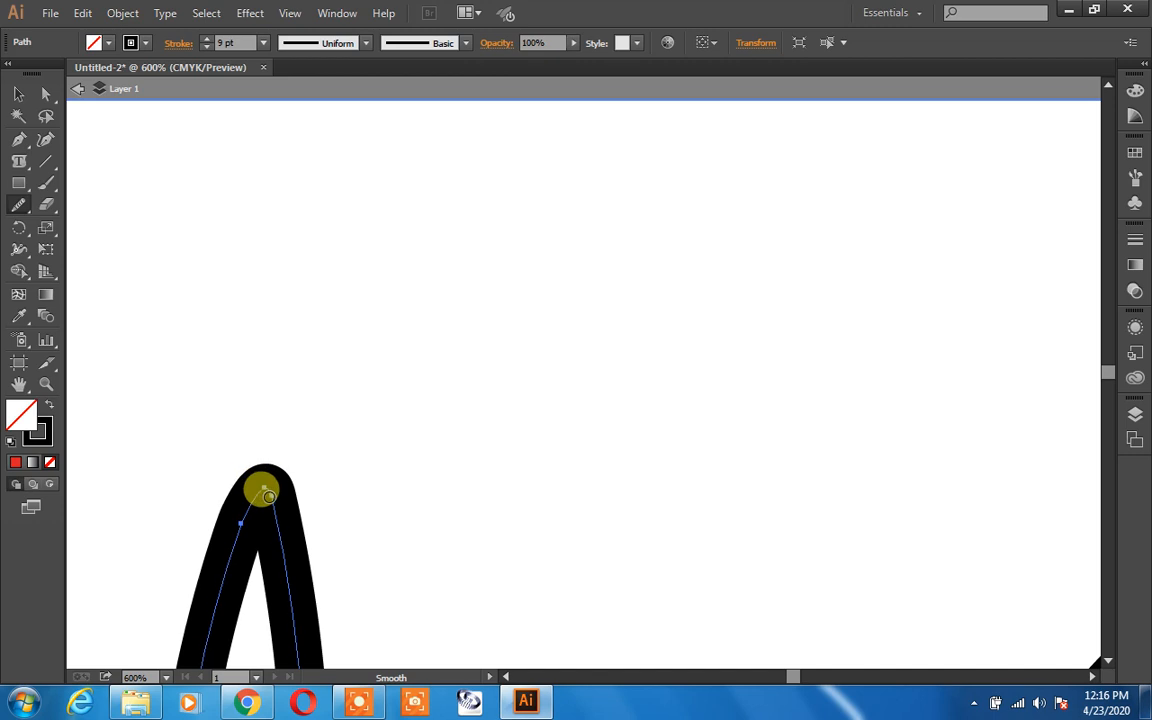
mouse_move(254, 497)
mouse_down()
mouse_move(233, 546)
mouse_move(240, 522)
mouse_move(220, 519)
mouse_move(264, 493)
mouse_move(282, 507)
mouse_move(271, 490)
mouse_move(229, 487)
mouse_up()
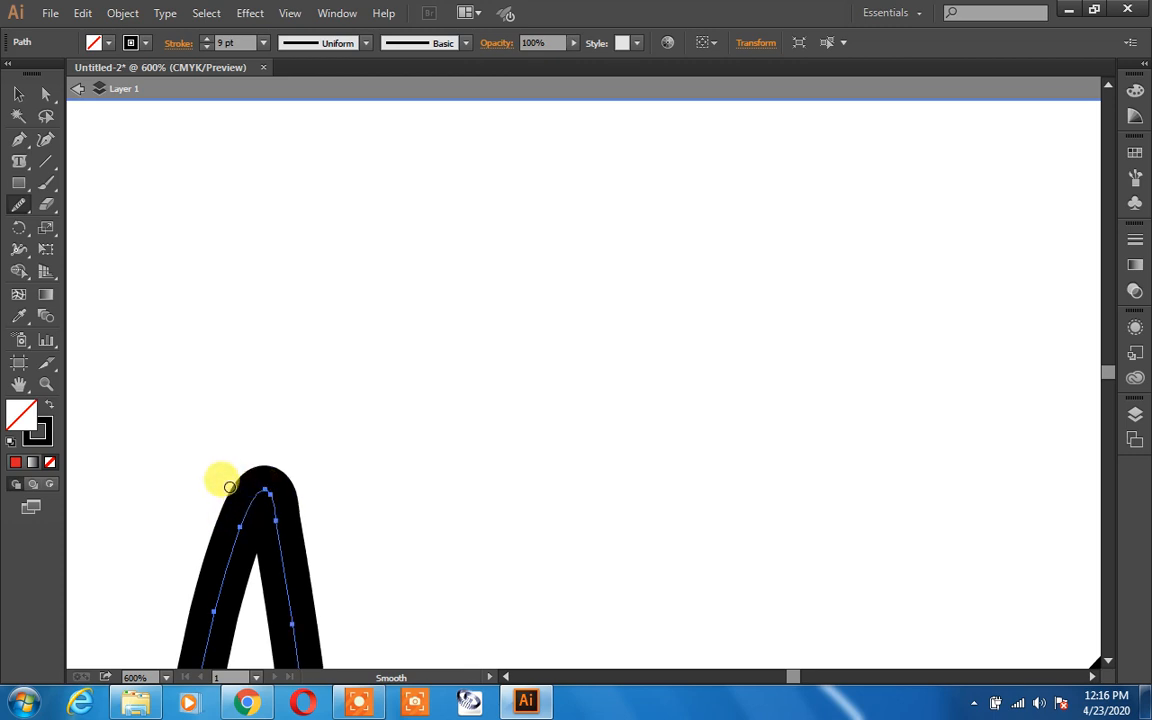
Step: Smooth the small path's lower-right corner with the Smooth tool
key(ctrl+minus)
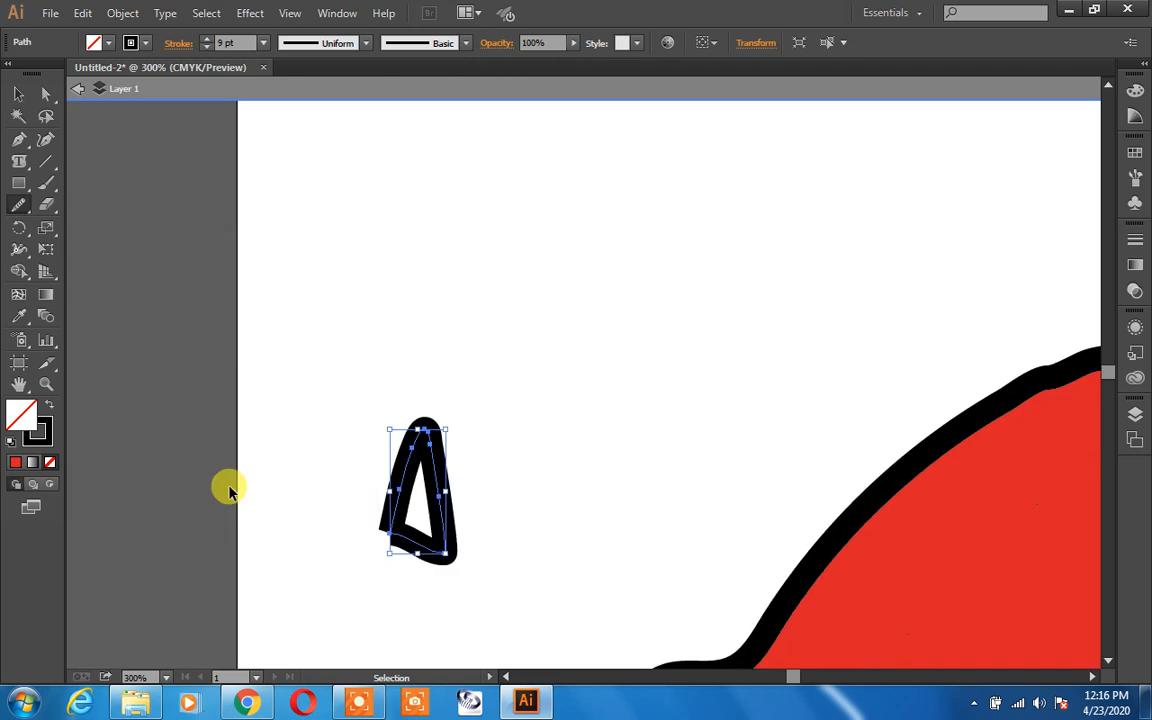
click(442, 552)
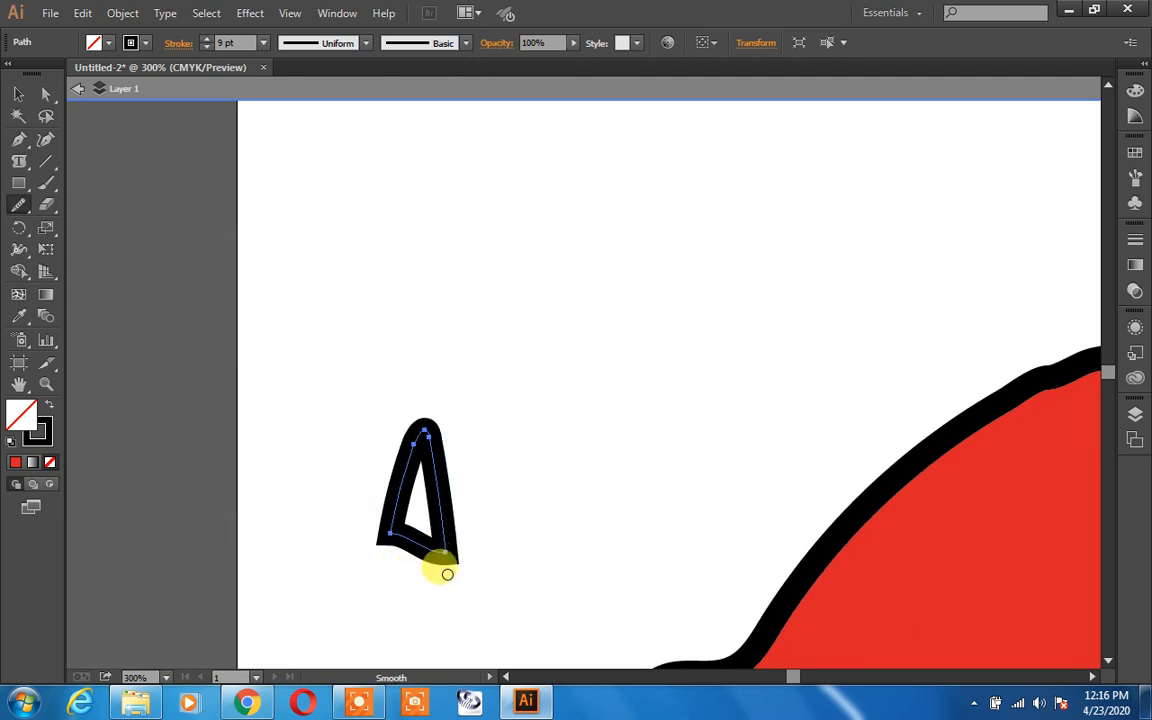
click(445, 553)
mouse_move(445, 553)
mouse_down()
mouse_move(391, 535)
mouse_move(427, 543)
mouse_move(422, 553)
mouse_move(391, 532)
mouse_move(448, 549)
mouse_move(407, 545)
mouse_move(402, 525)
mouse_move(448, 537)
mouse_move(432, 481)
mouse_move(385, 532)
mouse_move(405, 558)
mouse_up()
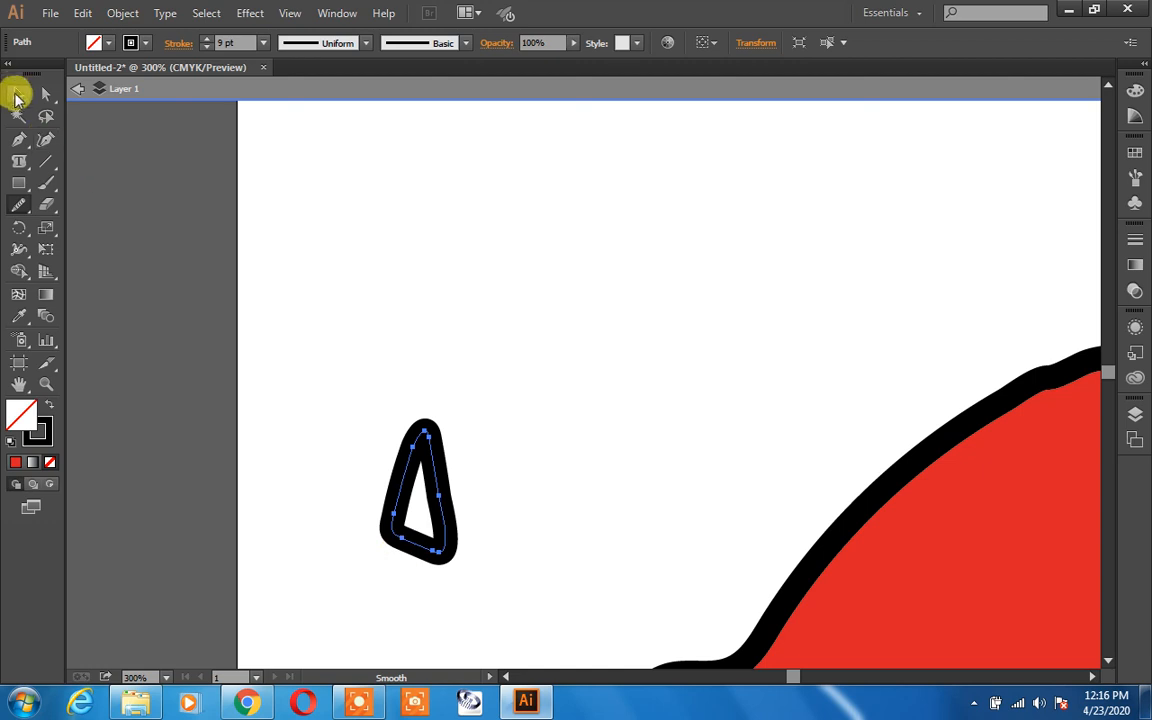
Step: Delete the small triangular path
click(18, 95)
key(Delete)
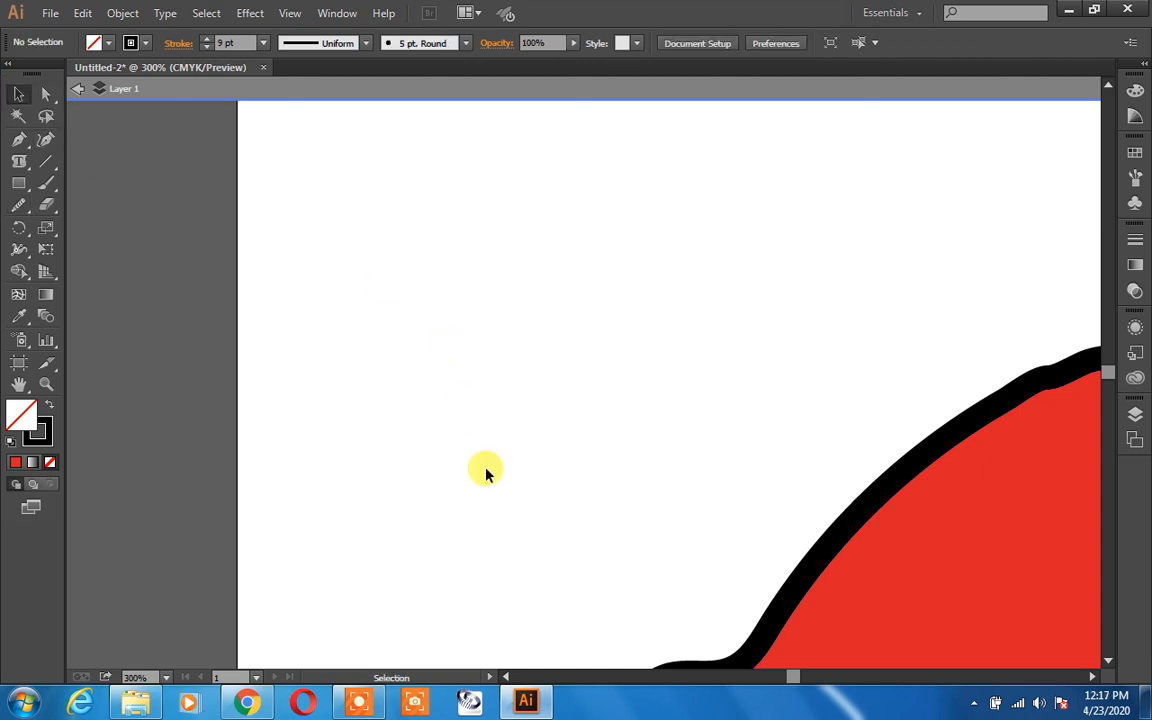
Step: Draw a five-pointed star with the Pencil tool in the upper part of the artboard
key(a)
key(ctrl+0)
key(v)
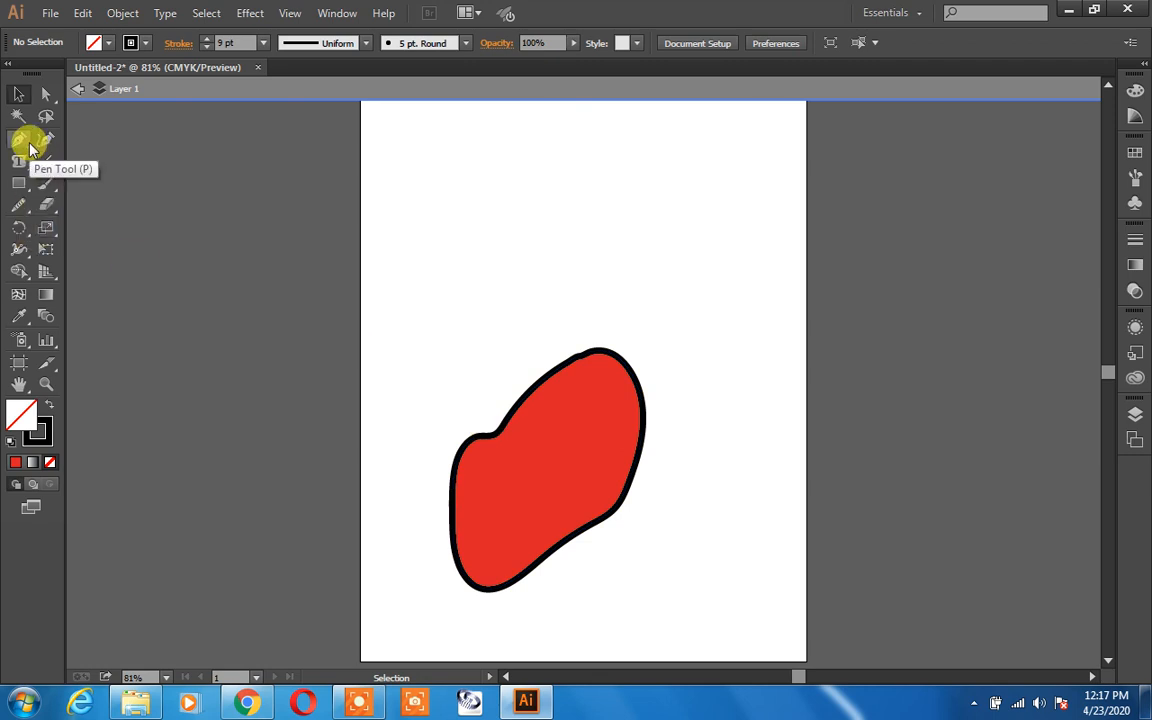
click(22, 207)
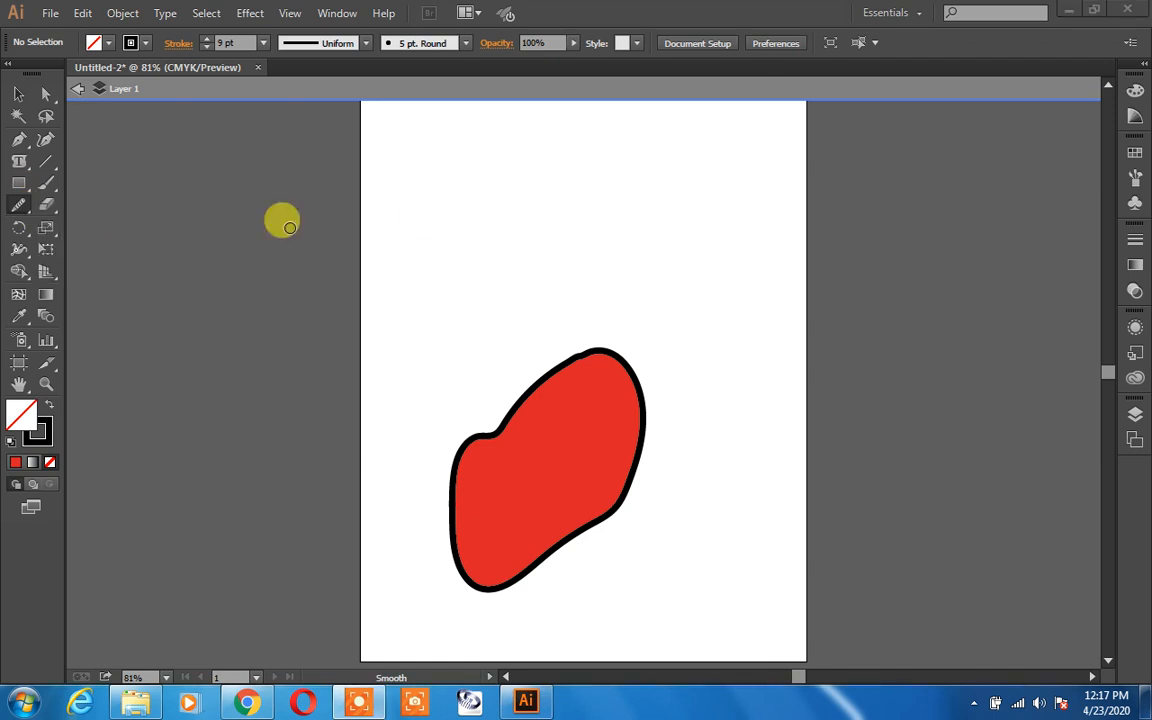
click(26, 207)
click(80, 204)
mouse_move(490, 185)
mouse_down()
mouse_move(626, 194)
mouse_move(527, 305)
mouse_move(554, 155)
mouse_move(594, 283)
mouse_move(479, 212)
mouse_up()
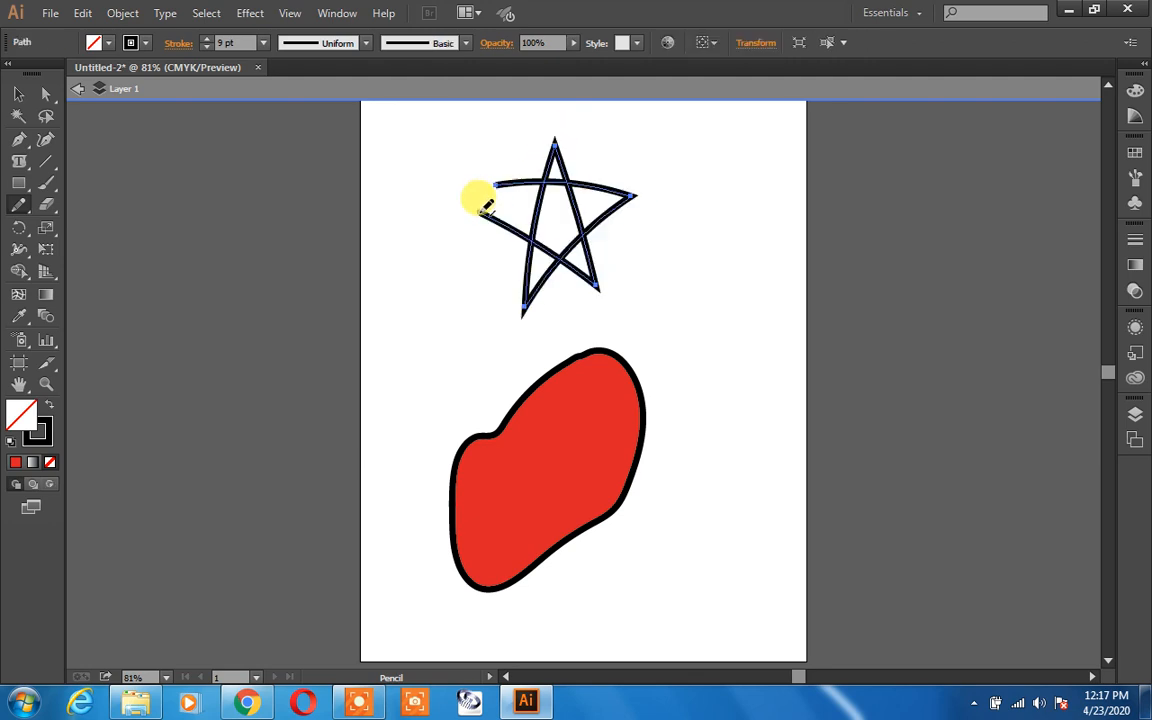
Step: Erase the star's right tip with the Path Eraser tool, splitting off the top arm
key(ctrl+equal)
key(ctrl+equal)
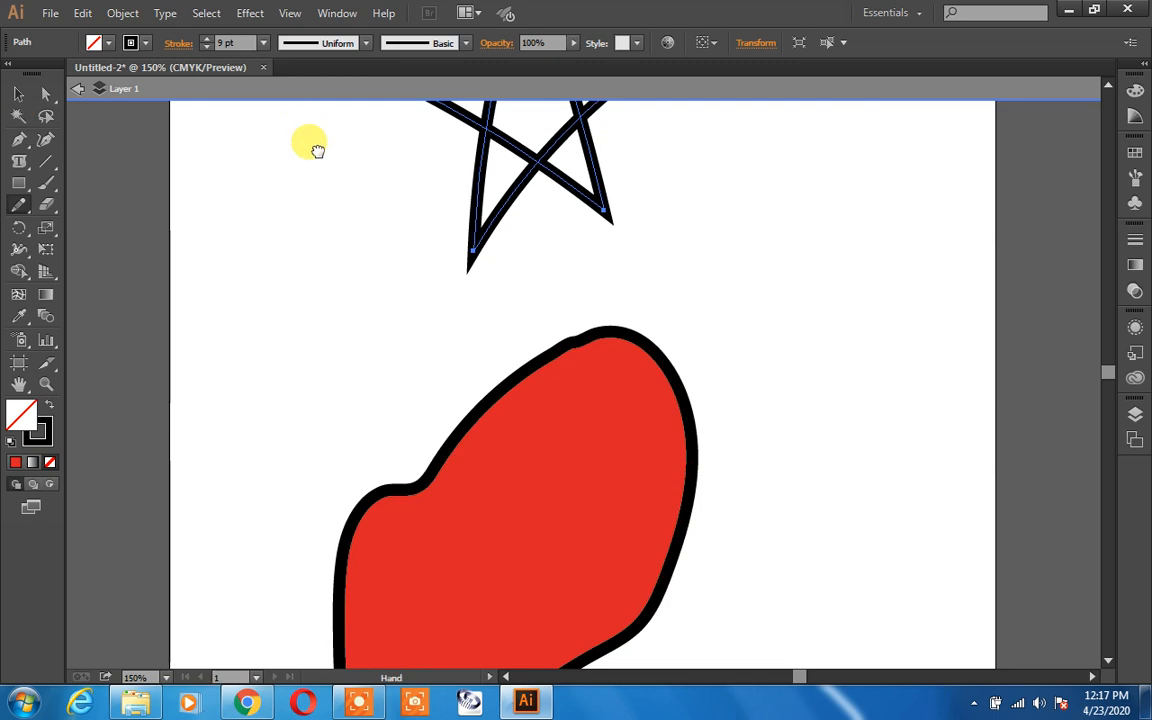
drag(316, 147, 365, 406)
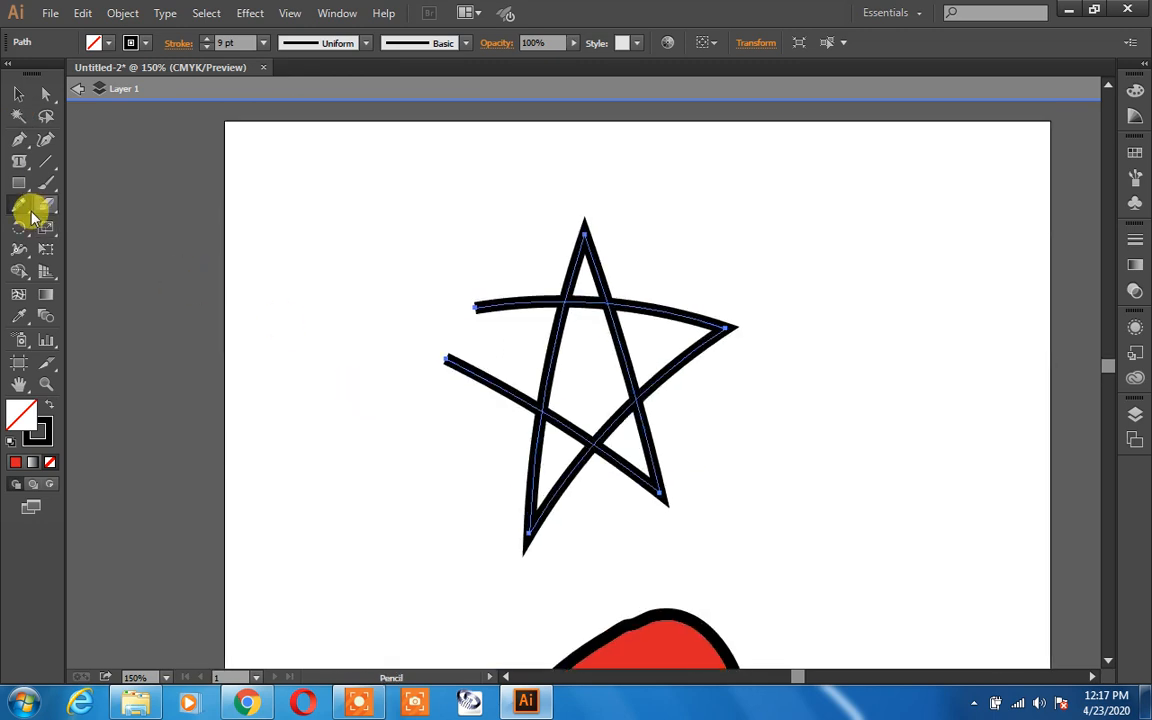
click(19, 205)
click(88, 250)
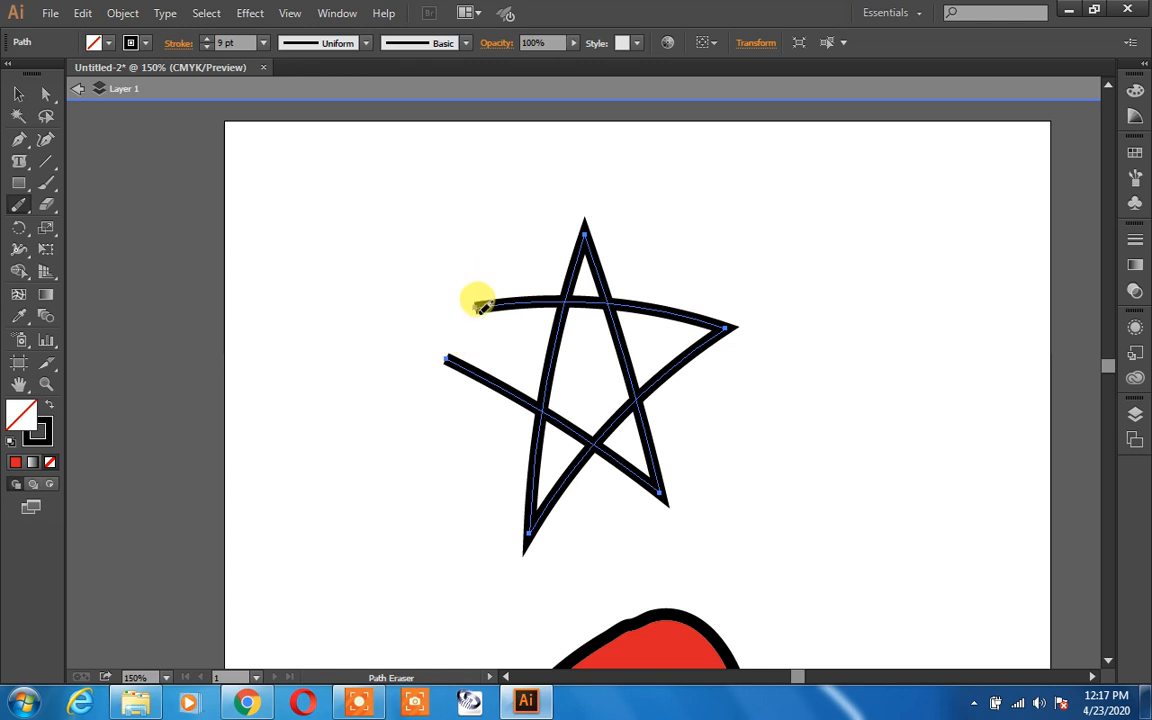
mouse_move(473, 293)
mouse_down()
mouse_move(465, 322)
mouse_move(457, 306)
mouse_move(498, 292)
mouse_up()
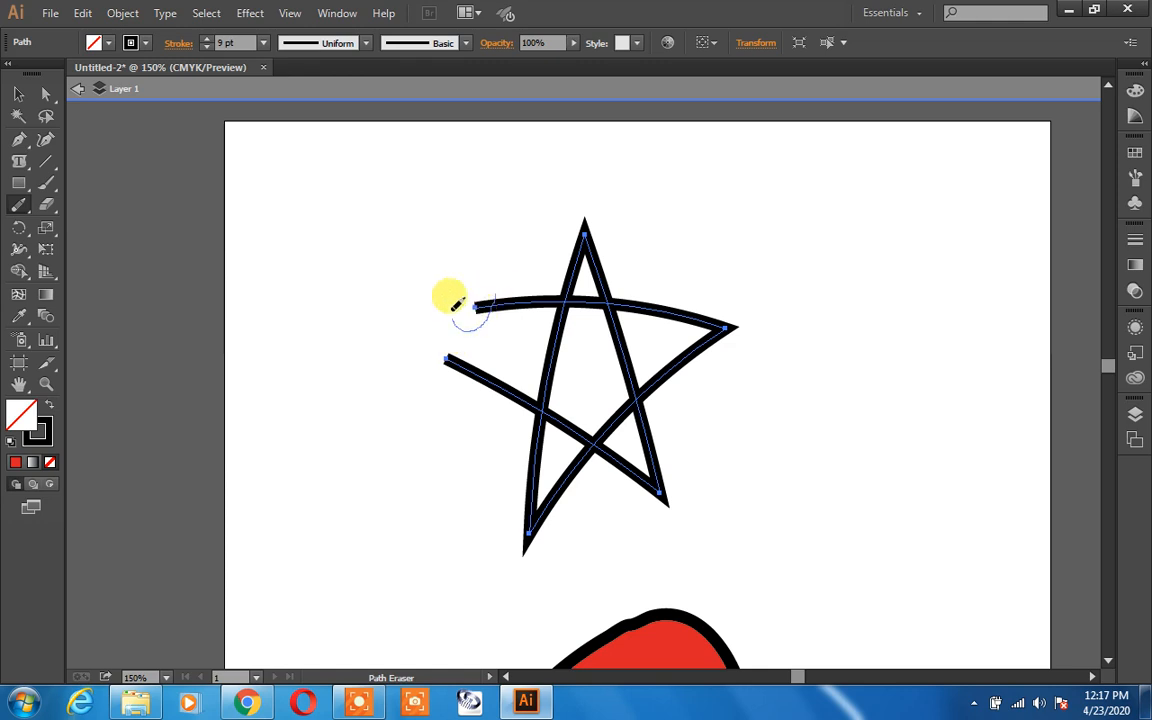
mouse_move(463, 321)
mouse_down()
mouse_move(432, 350)
mouse_move(460, 311)
mouse_move(468, 318)
mouse_move(409, 350)
mouse_move(419, 324)
mouse_up()
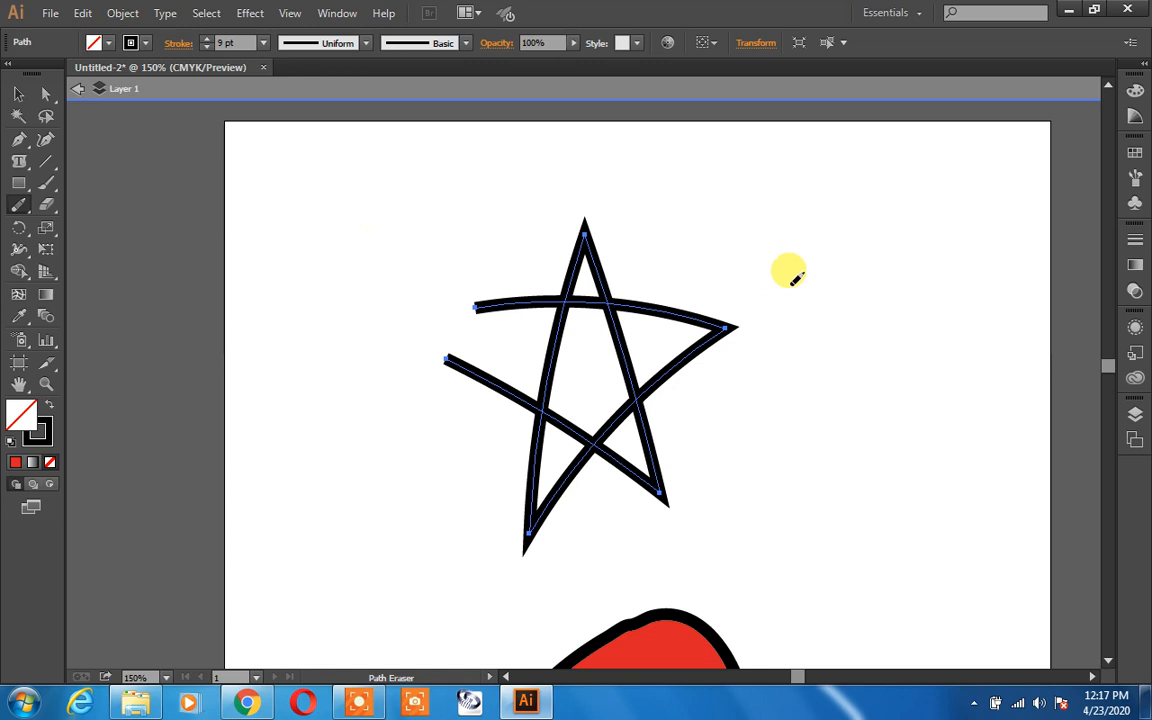
mouse_move(730, 290)
mouse_down()
mouse_move(712, 368)
mouse_move(707, 322)
mouse_move(723, 297)
mouse_move(725, 324)
mouse_move(684, 339)
mouse_move(724, 331)
mouse_move(708, 295)
mouse_up()
click(727, 329)
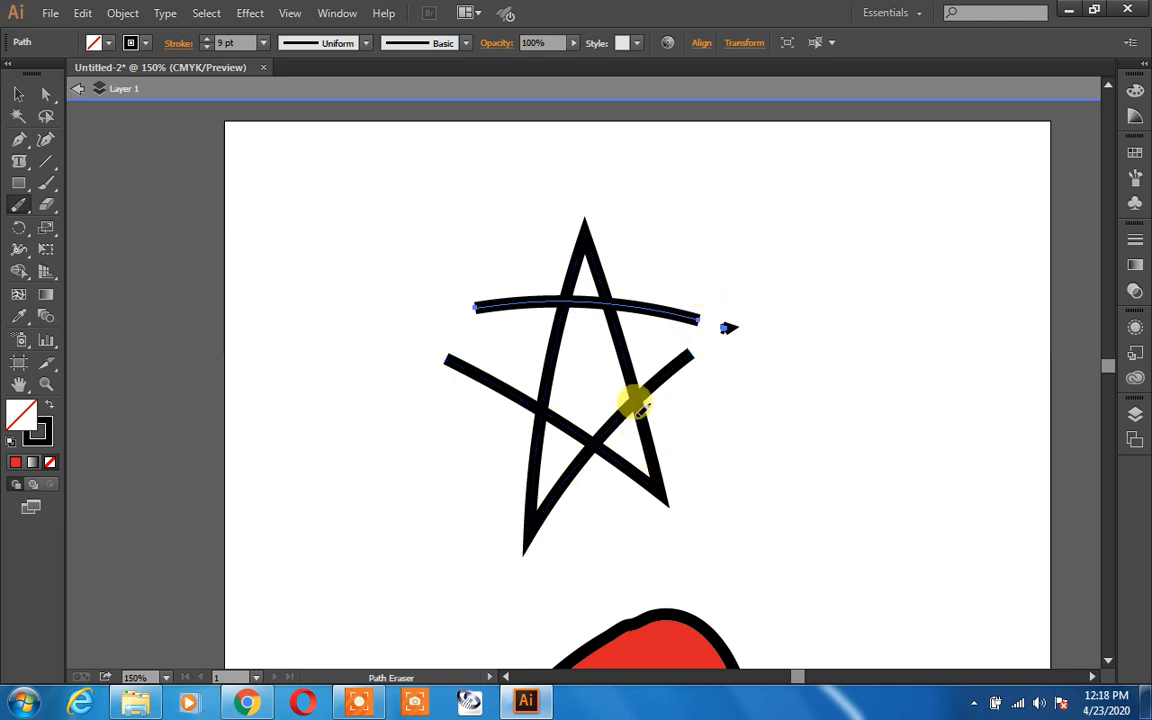
Step: Select the star and erase its crossing left arm and the upper end of its diagonal stroke with the Path Eraser tool
click(18, 94)
click(516, 399)
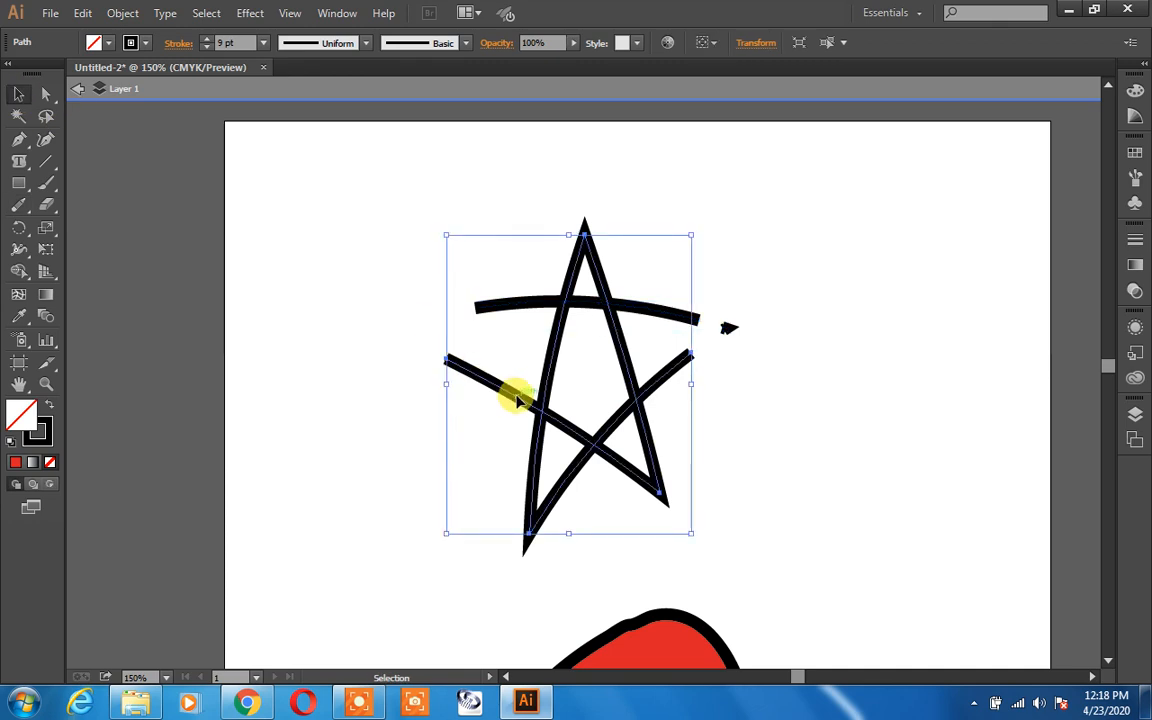
click(18, 163)
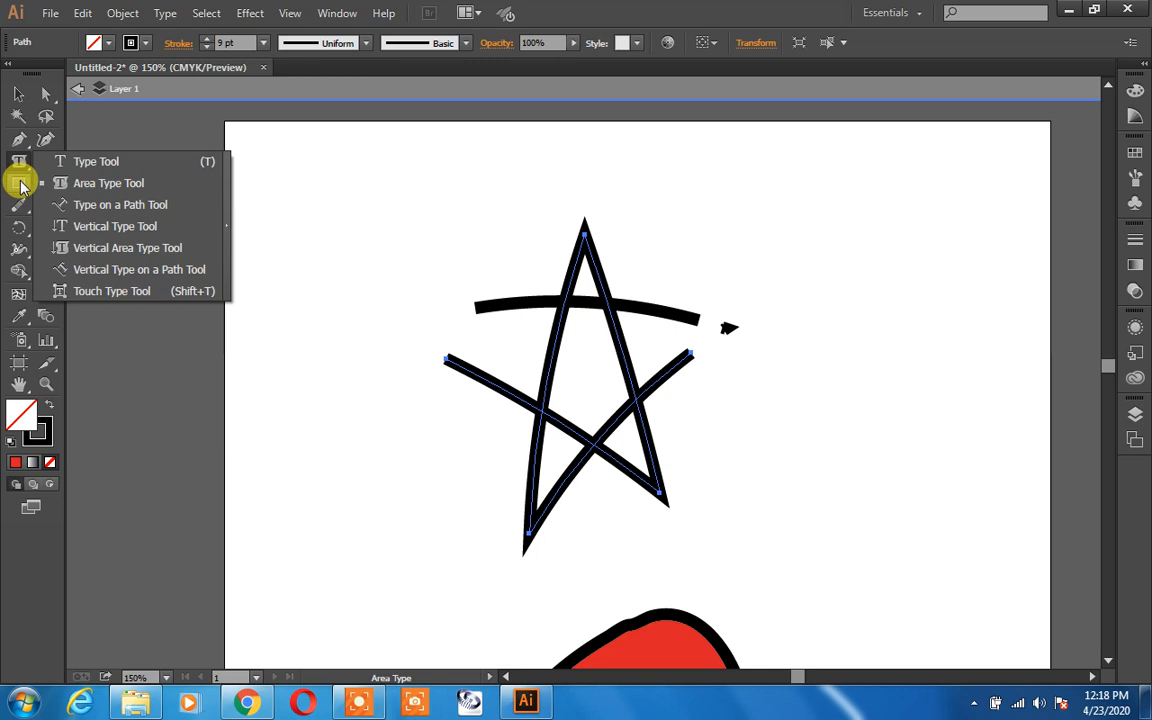
click(24, 205)
drag(24, 205, 88, 250)
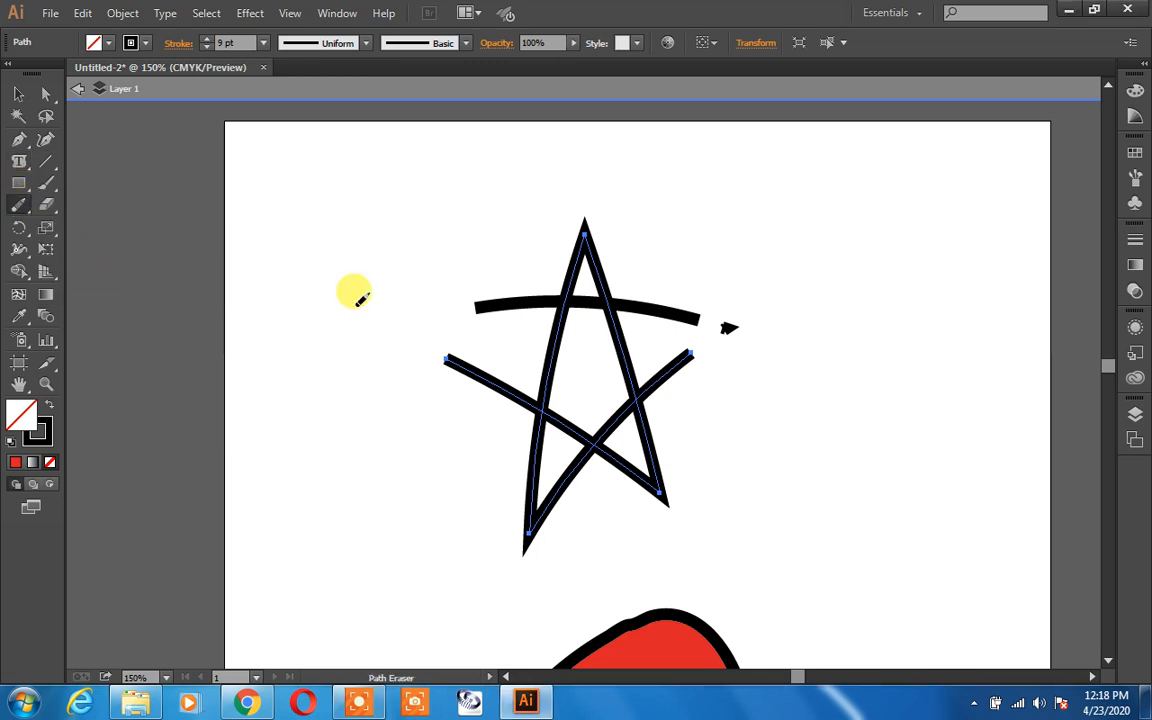
drag(442, 339, 585, 410)
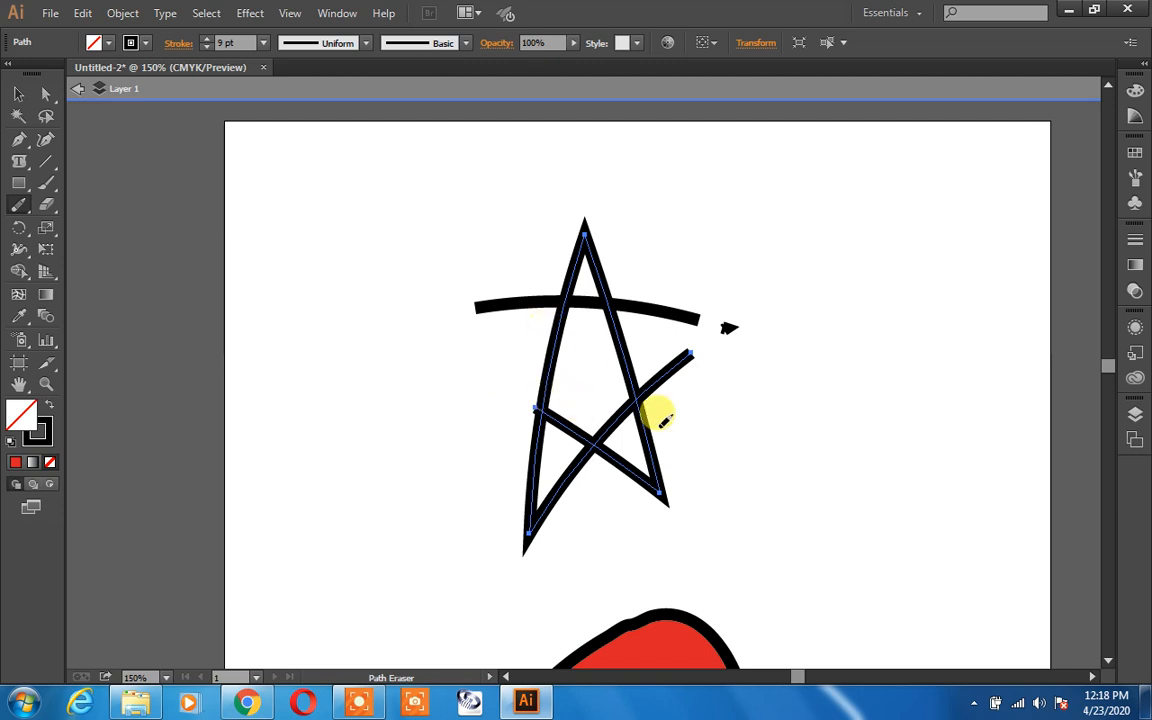
mouse_move(538, 402)
mouse_down()
mouse_move(619, 470)
mouse_move(655, 484)
mouse_up()
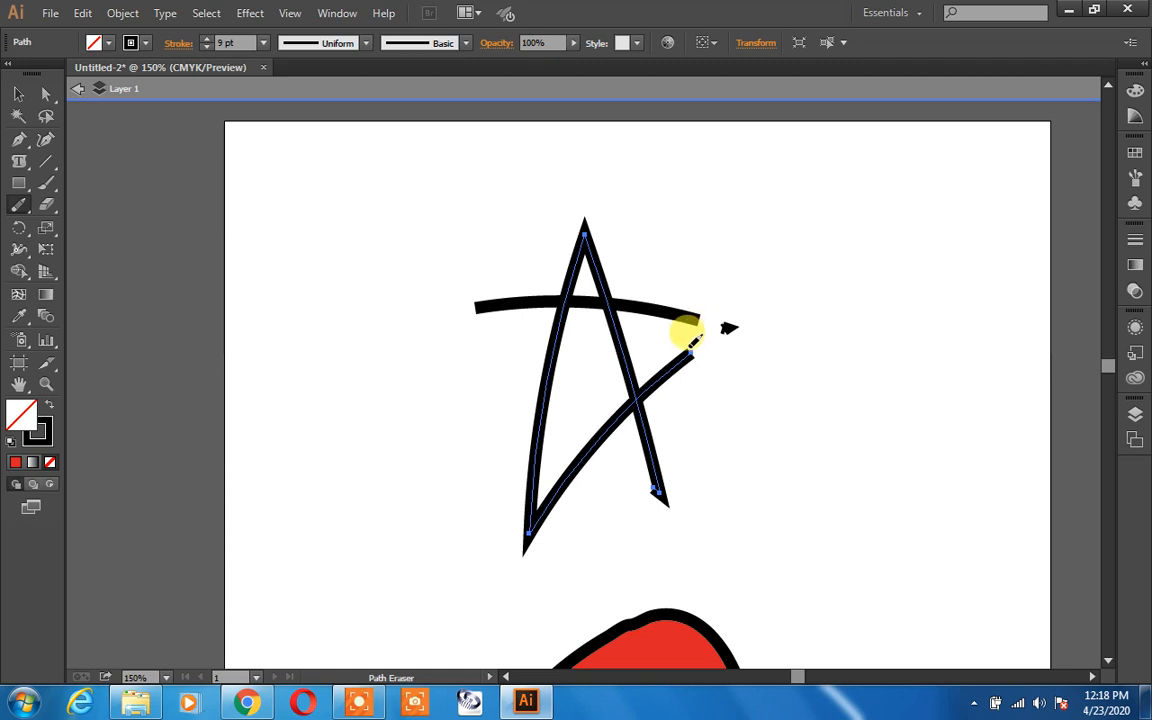
drag(690, 346, 598, 447)
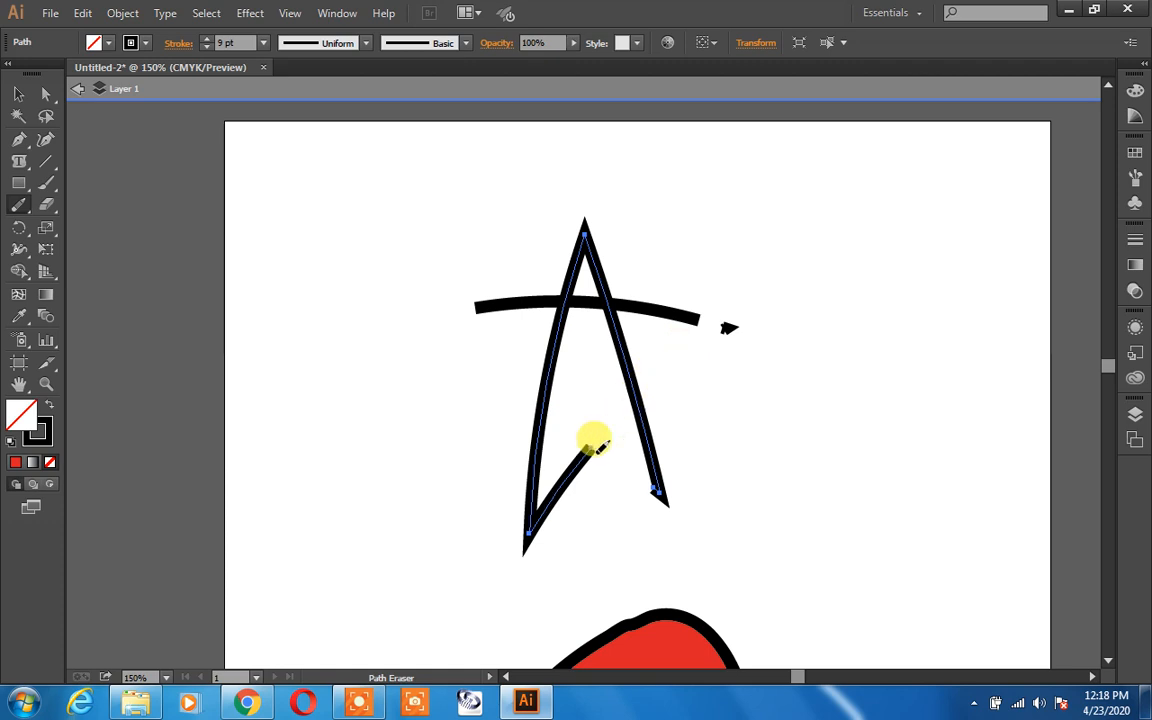